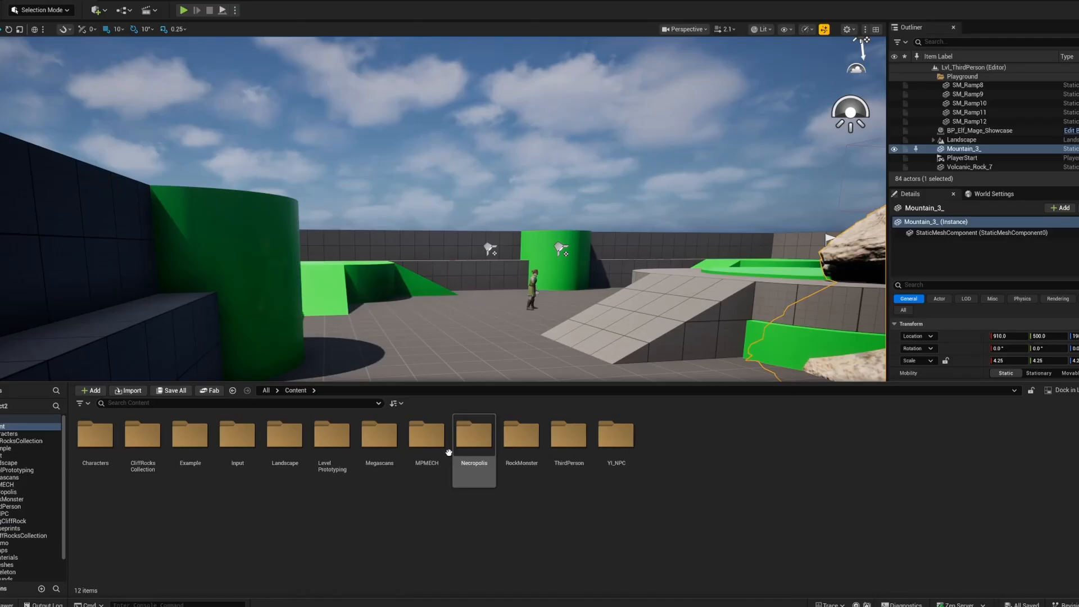
# - Place the BP_ThirdPersonCharacter blueprint from the MPMECH/BP folder on the playground floor and frame it
pyautogui.click(419, 443)
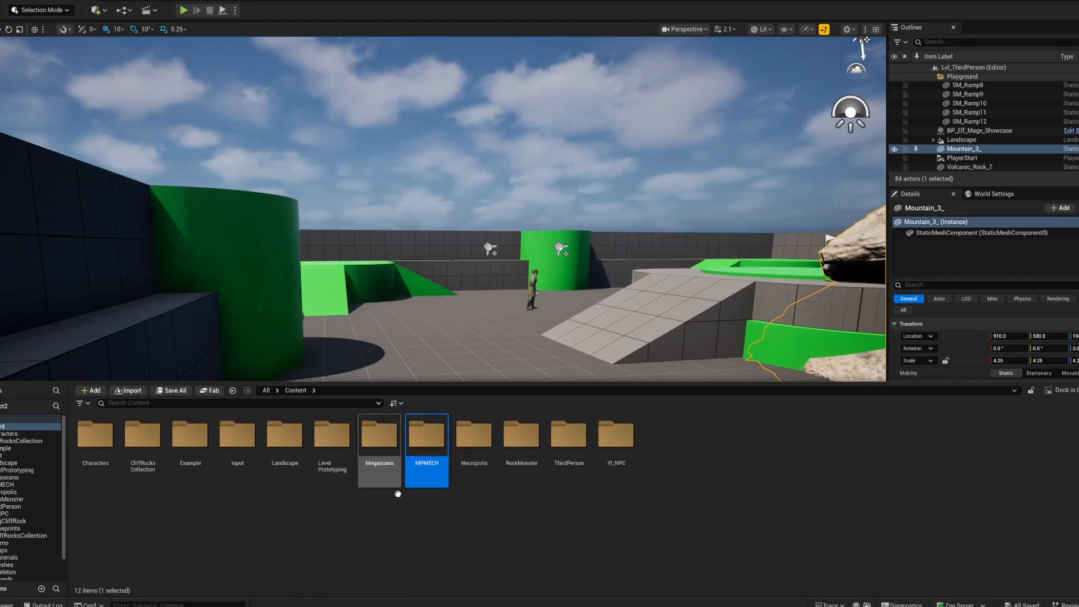
pyautogui.doubleClick(412, 451)
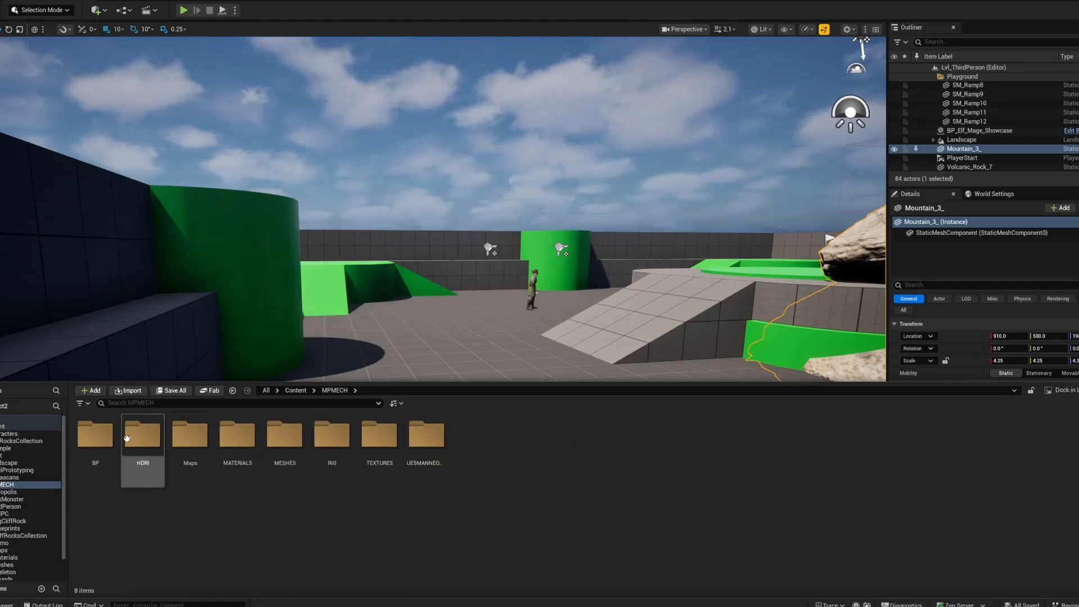
pyautogui.doubleClick(92, 444)
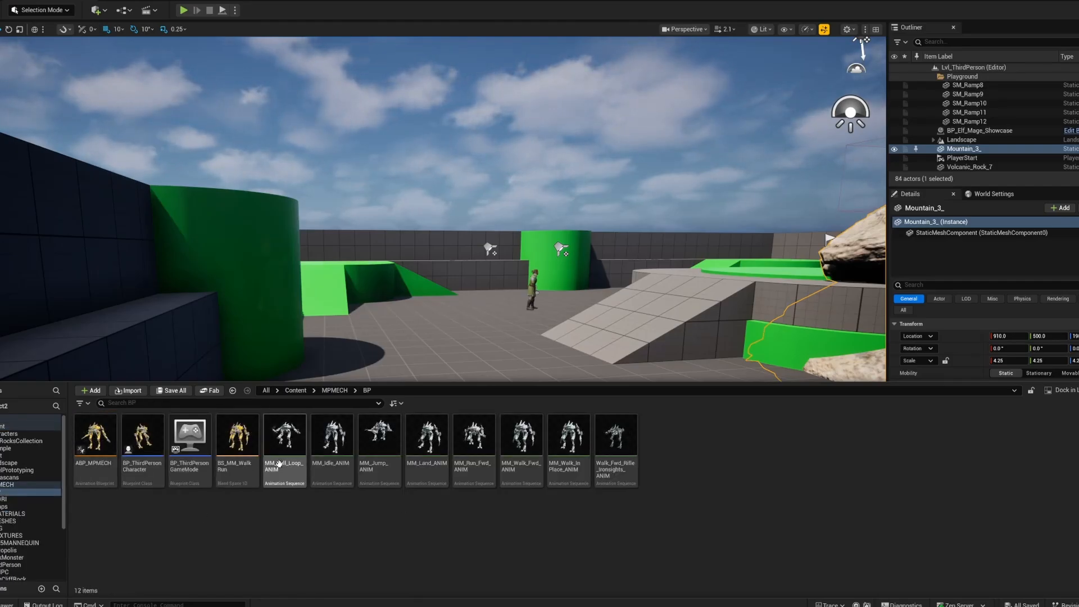
pyautogui.click(142, 444)
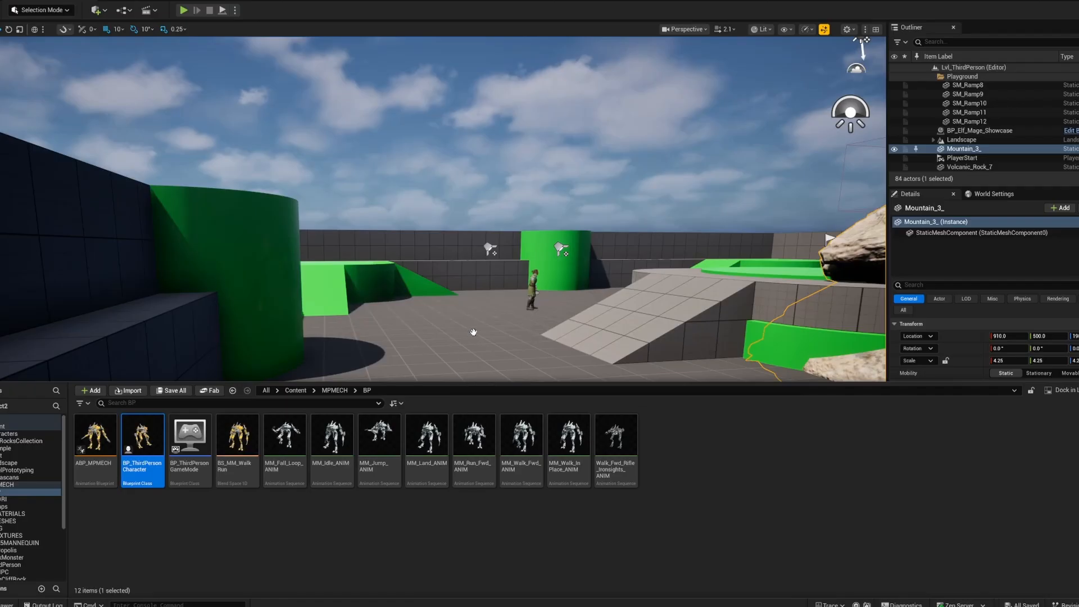
pyautogui.click(466, 349)
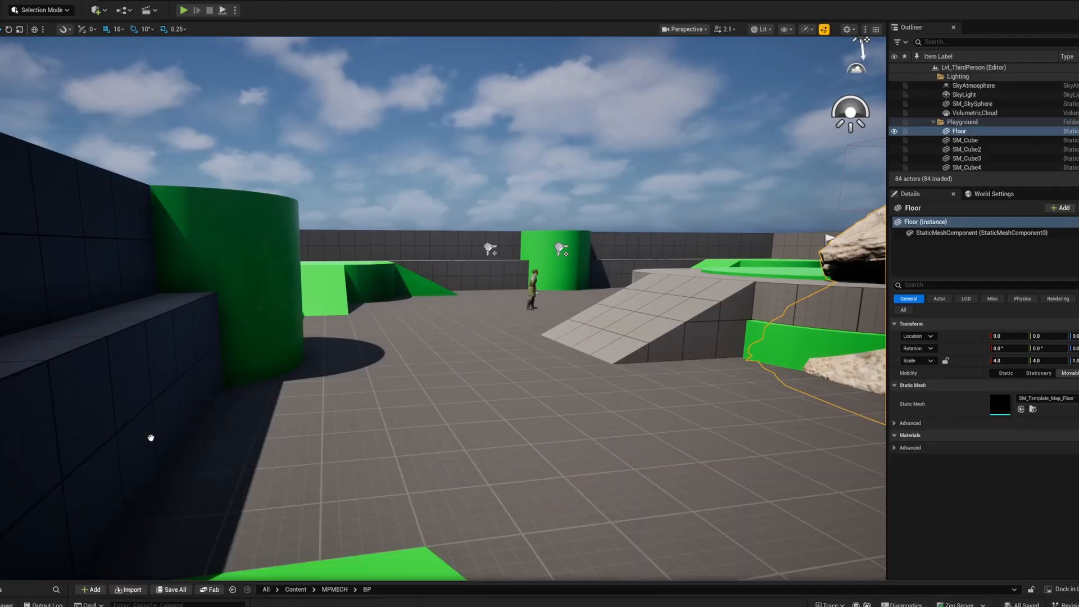
pyautogui.moveTo(151, 438); pyautogui.dragTo(463, 408)
pyautogui.scroll(-3, 463, 409)
pyautogui.moveTo(463, 409); pyautogui.dragTo(506, 377, button='right')
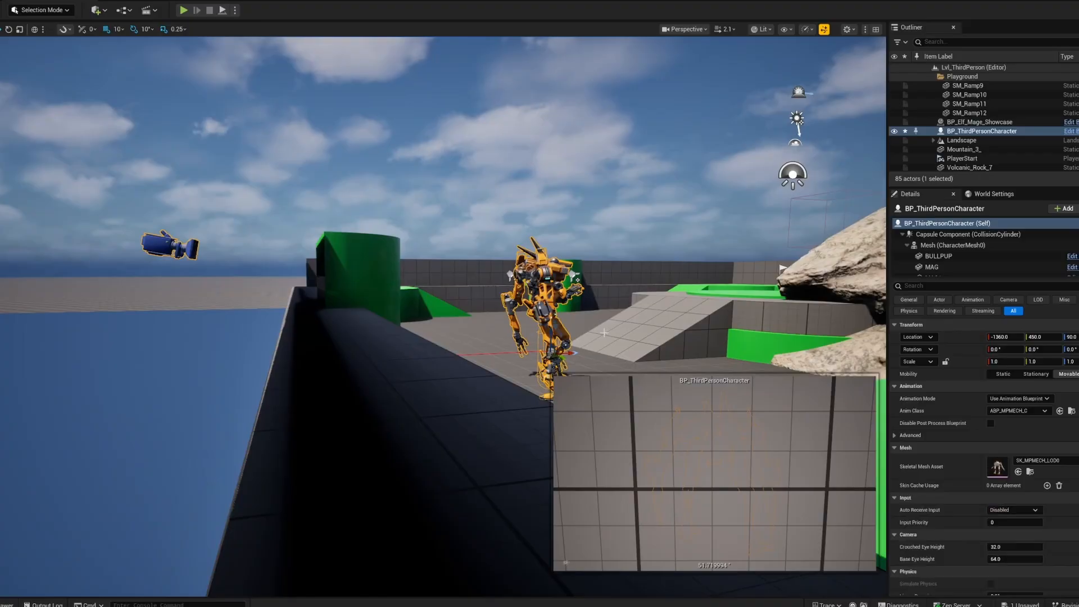
pyautogui.press('f')
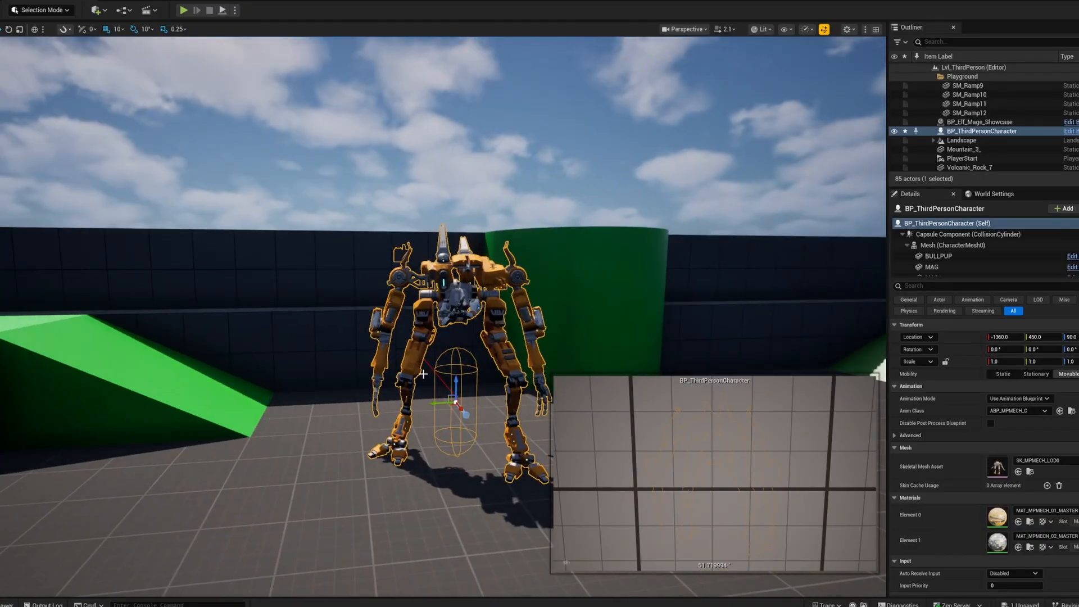
# - Try duplicating the placed mech character toward the ramps, and undo the copy
pyautogui.hotkey('ctrl', 'd')
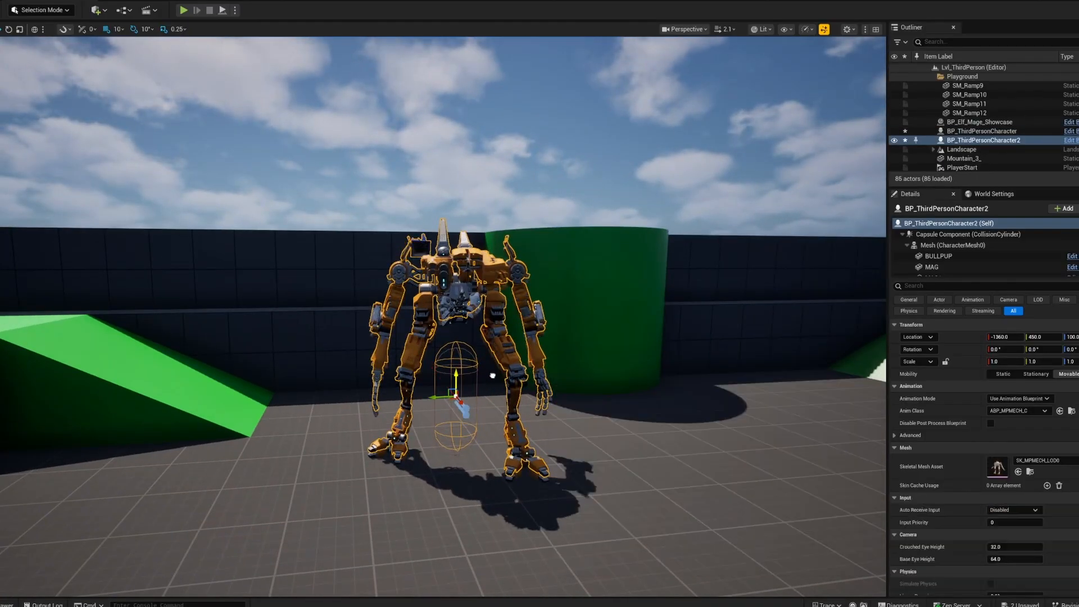
pyautogui.moveTo(489, 478); pyautogui.dragTo(606, 472, button='right')
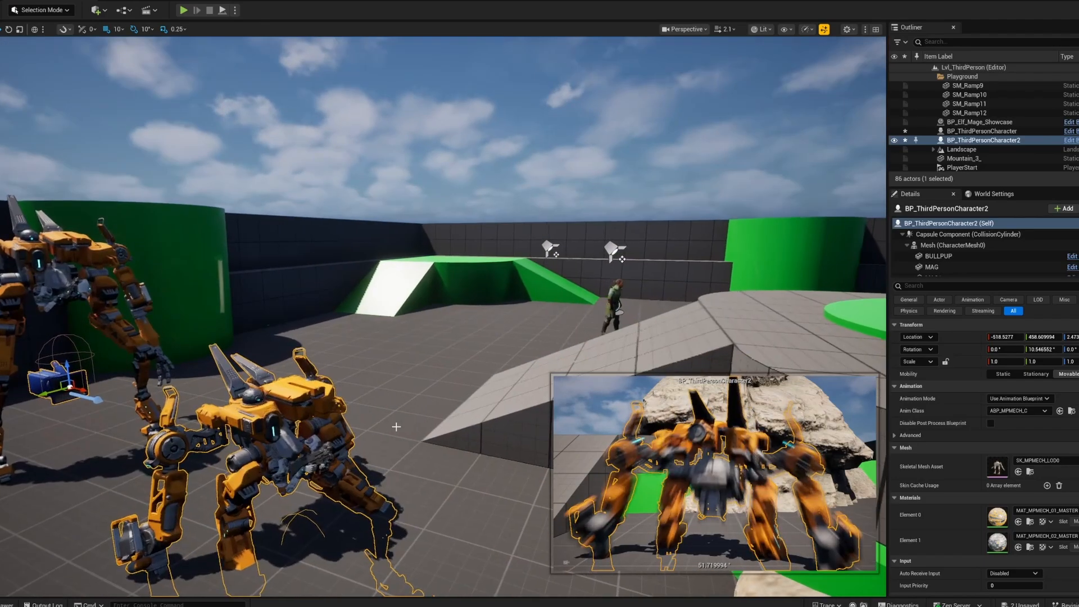
pyautogui.hotkey('ctrl', 'z')
# - Examine the placed orange mech character up close and from several angles in the level
pyautogui.moveTo(211, 306); pyautogui.dragTo(84, 270, button='right')
pyautogui.moveTo(246, 261); pyautogui.dragTo(113, 213, button='right')
pyautogui.moveTo(315, 366); pyautogui.dragTo(371, 375, button='right')
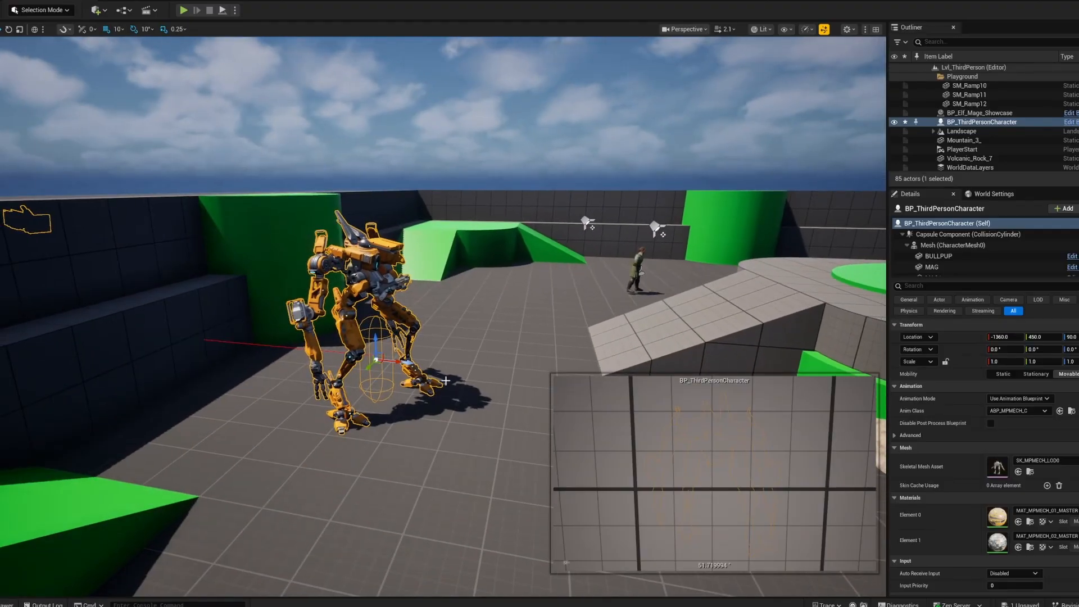
pyautogui.moveTo(402, 335); pyautogui.dragTo(392, 369, button='right')
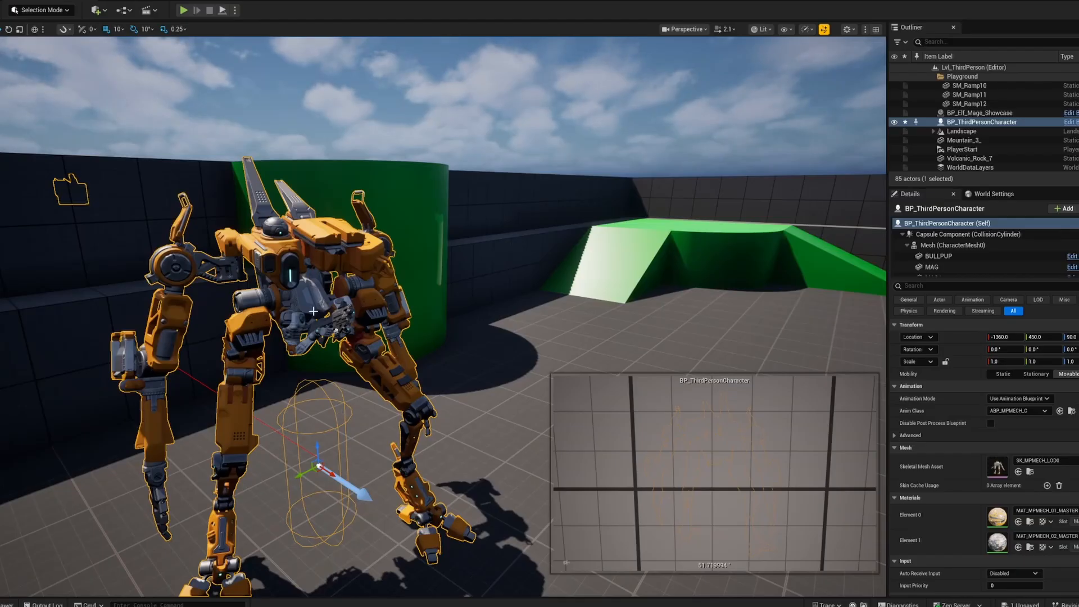
pyautogui.moveTo(315, 310); pyautogui.dragTo(382, 314, button='right')
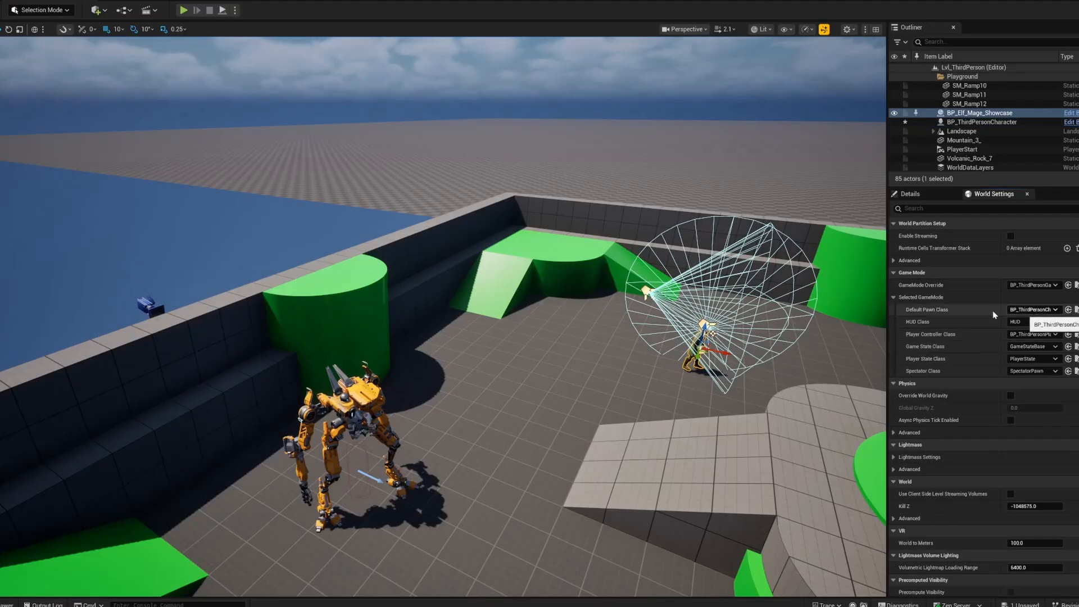
# - Set the level's Default Pawn Class to the MPMECH BP_ThirdPersonCharacter blueprint, play-test the level as the mech, and end the session
pyautogui.hotkey('ctrl', 'space')
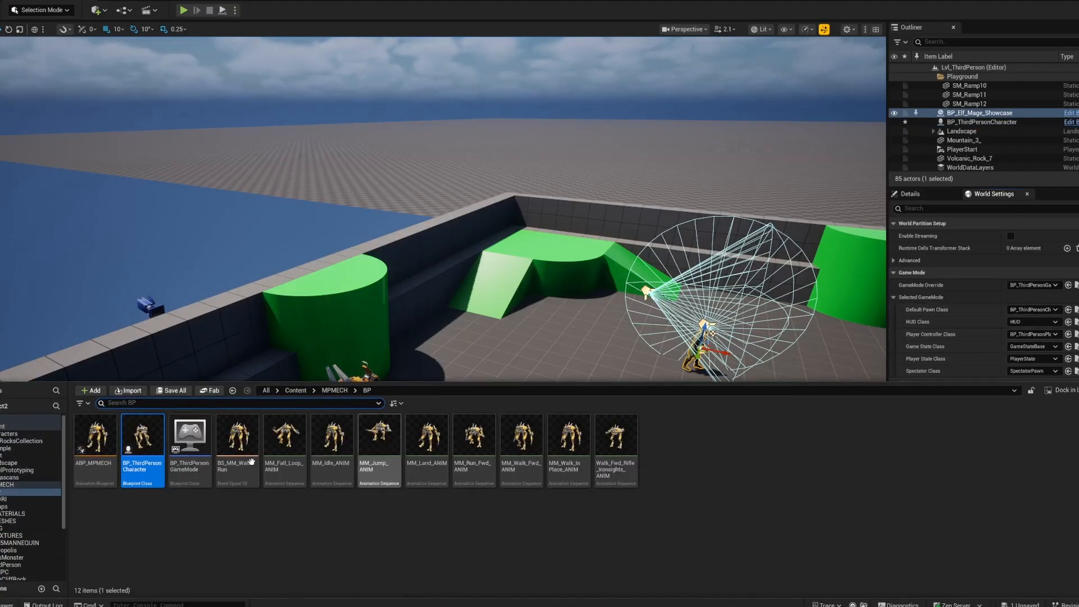
pyautogui.click(1068, 310)
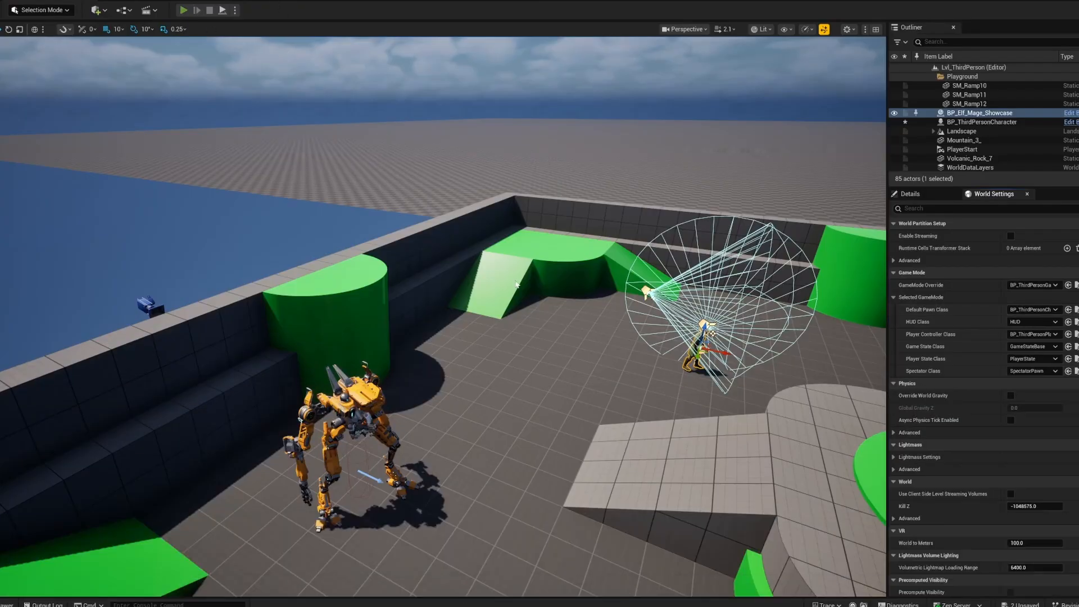
pyautogui.hotkey('alt', 'p')
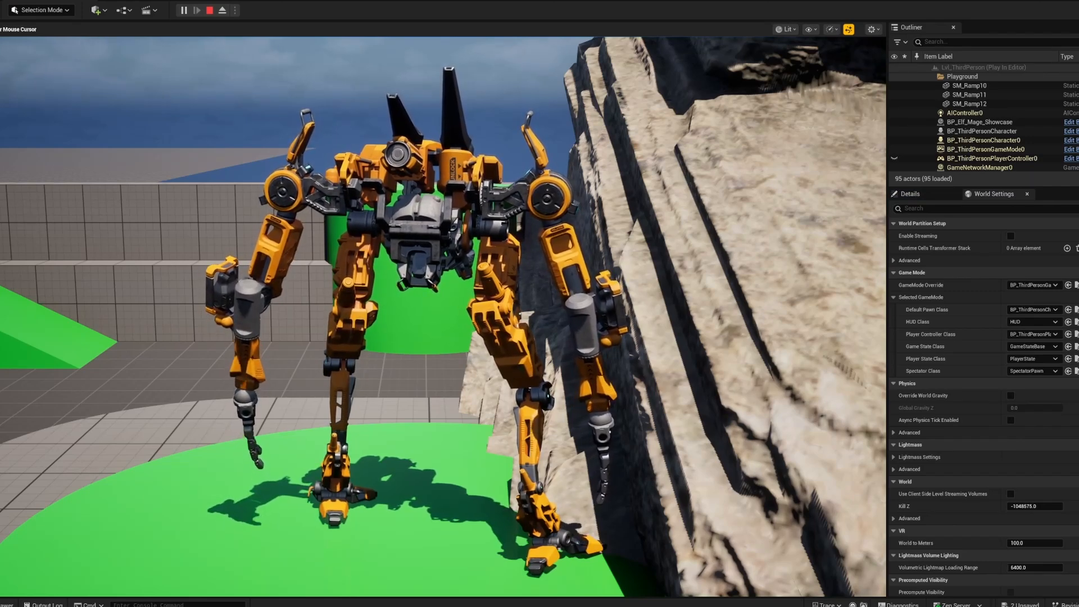
pyautogui.press('Escape')
# - View the contents of the MPMECH asset pack's HDRI folder and return to the pack's root folder
pyautogui.hotkey('ctrl', 'space')
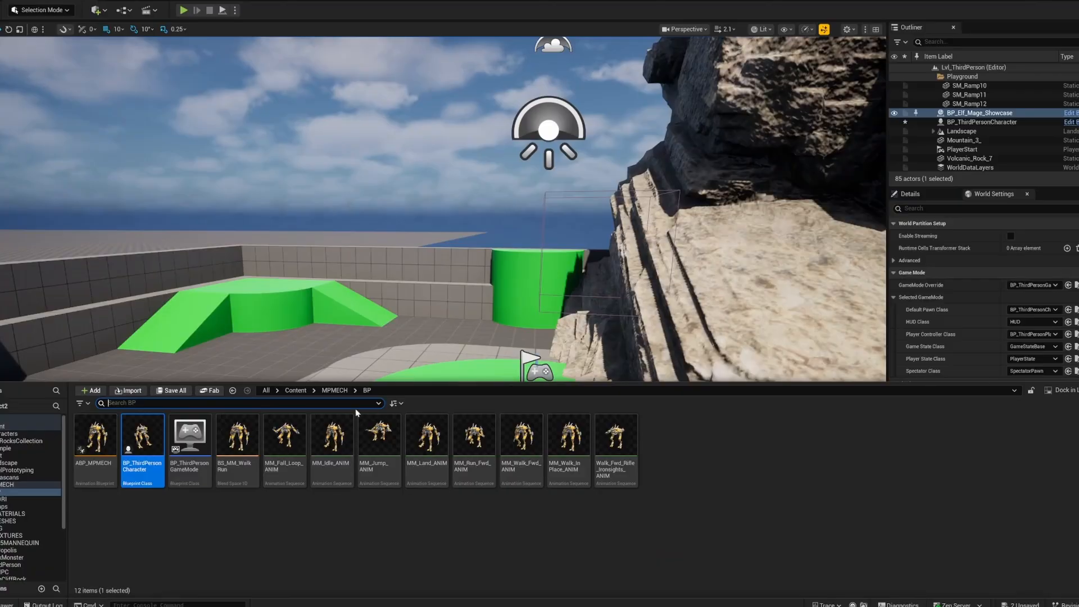
pyautogui.click(335, 390)
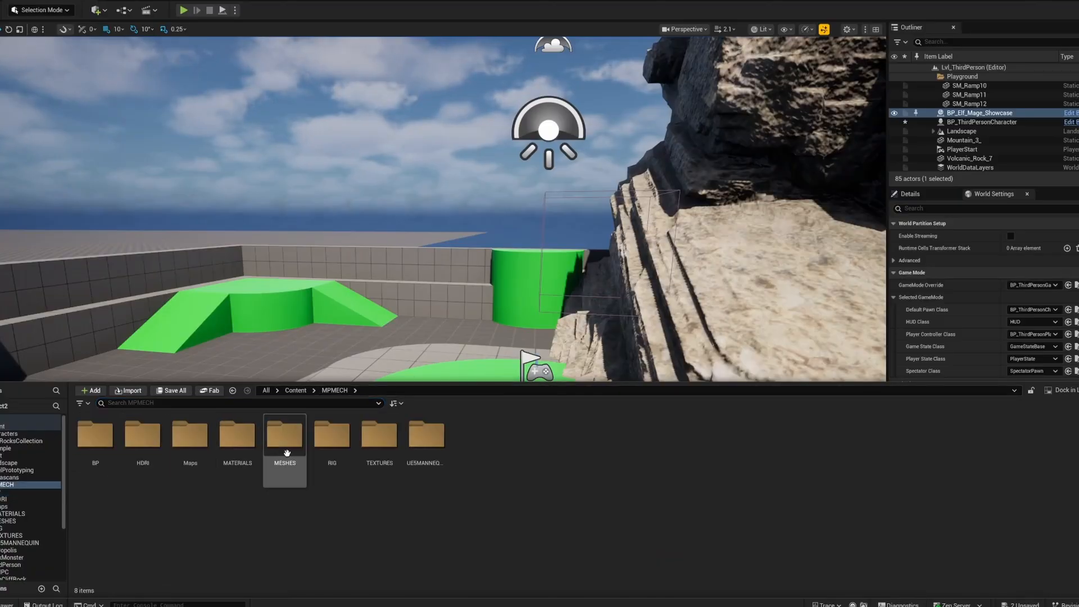
pyautogui.doubleClick(137, 444)
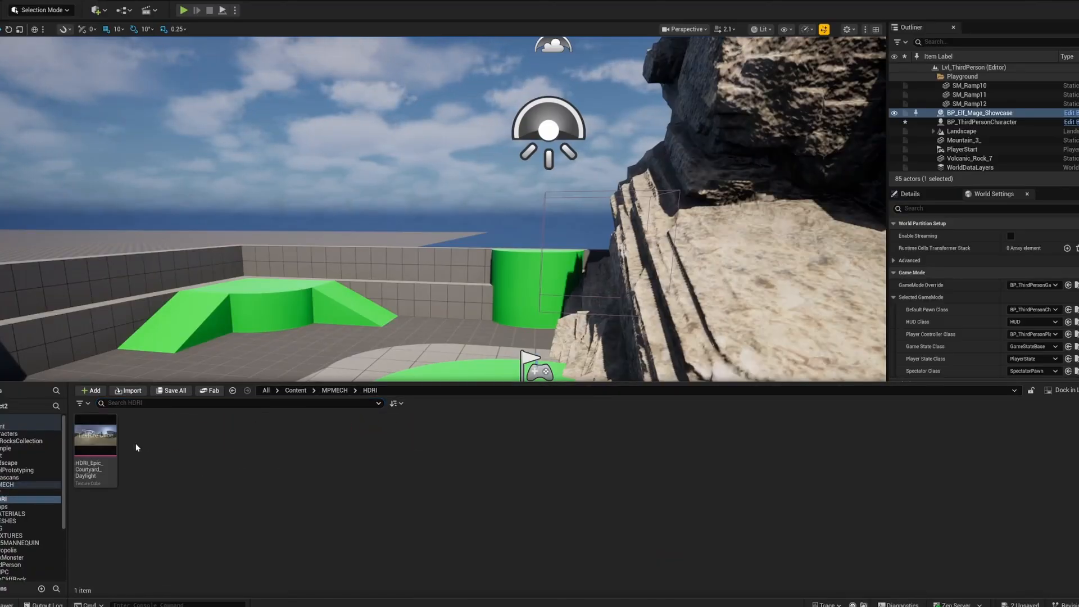
pyautogui.click(333, 391)
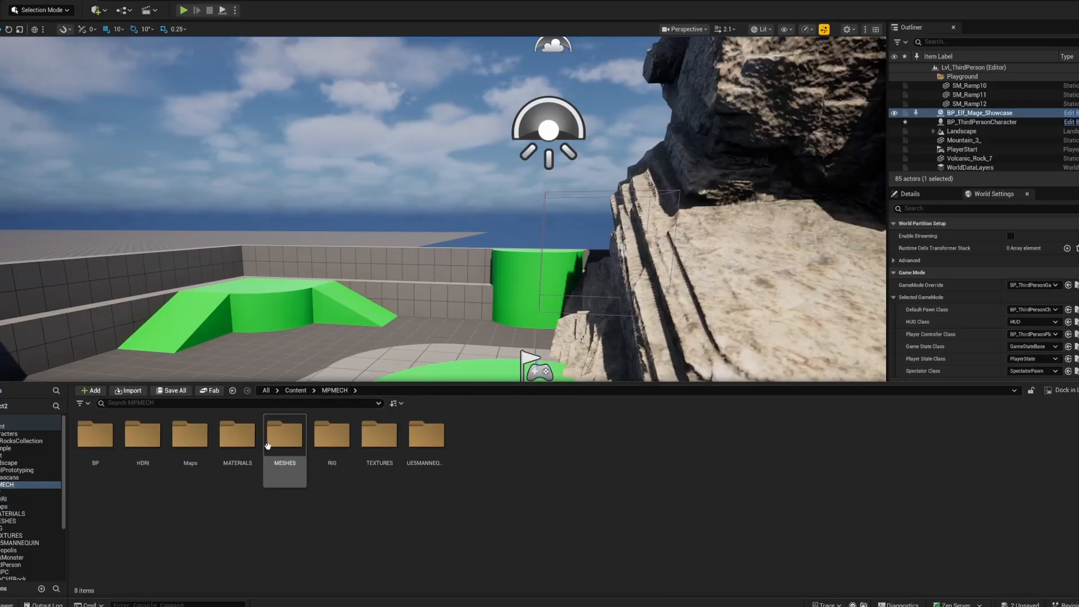
# - Open the TEST-MAP level from the MPMECH/Maps folder without saving the modified assets
pyautogui.doubleClick(190, 444)
pyautogui.doubleClick(95, 437)
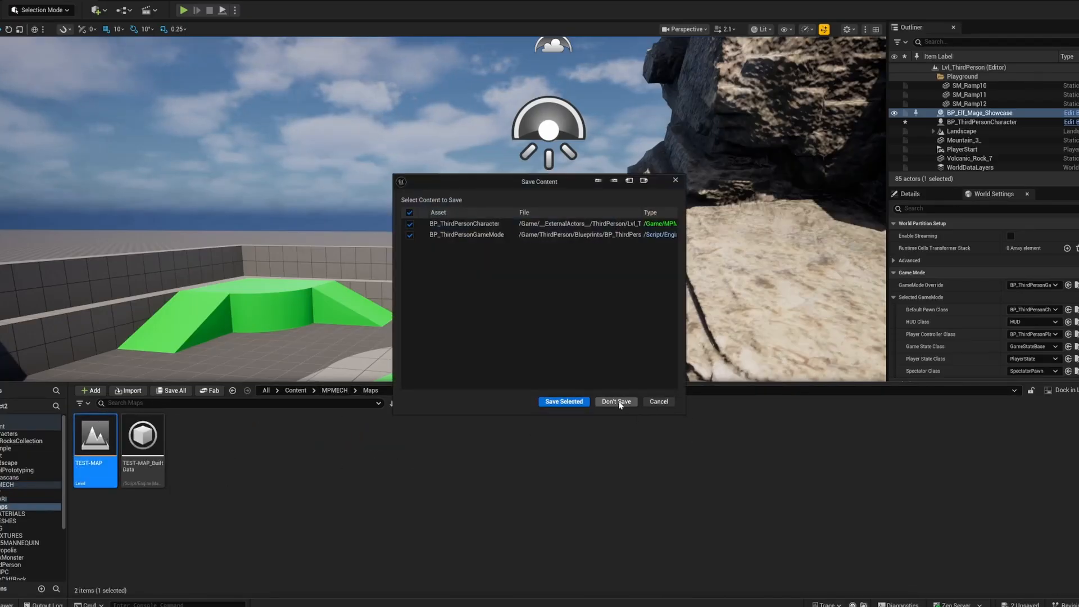
pyautogui.click(616, 401)
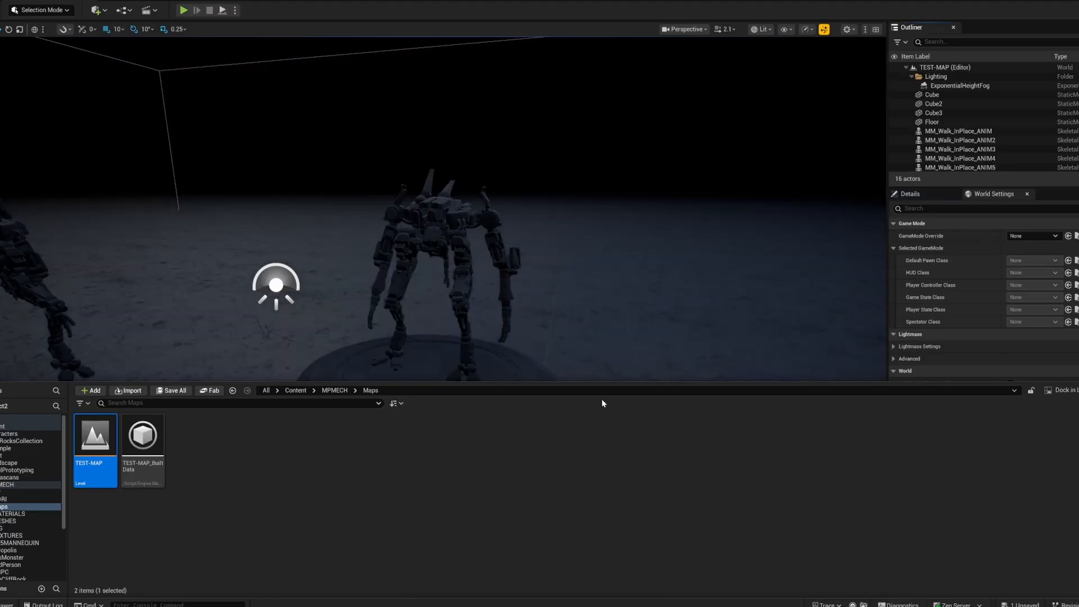
# - Select the orange mech on the lit pedestal and inspect it from the side
pyautogui.click(477, 272)
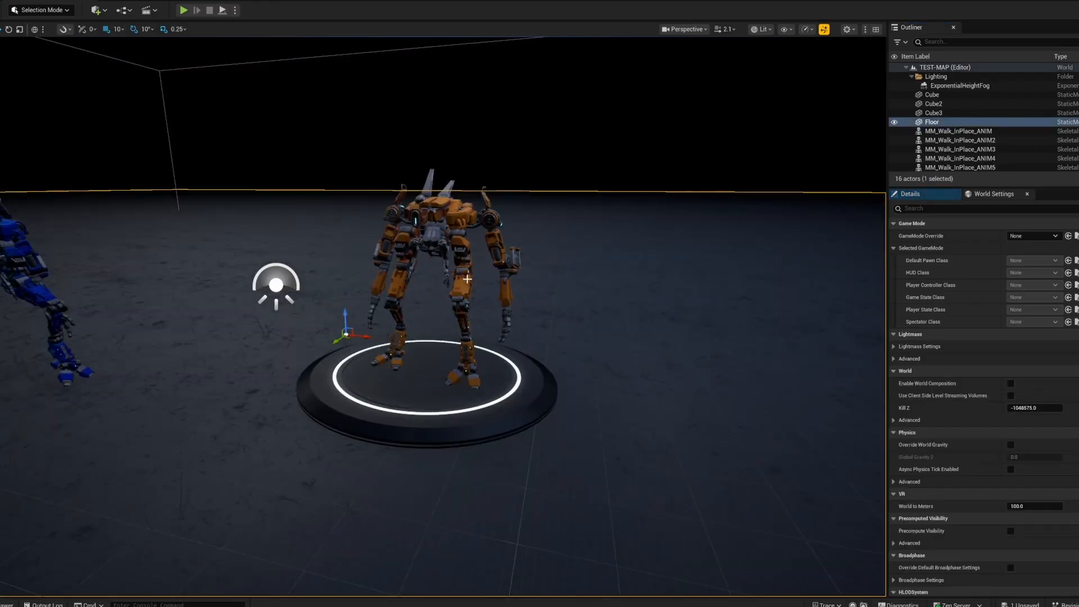
pyautogui.click(467, 279)
pyautogui.keyDown('alt'); pyautogui.moveTo(495, 321); pyautogui.dragTo(315, 330); pyautogui.keyUp('alt')
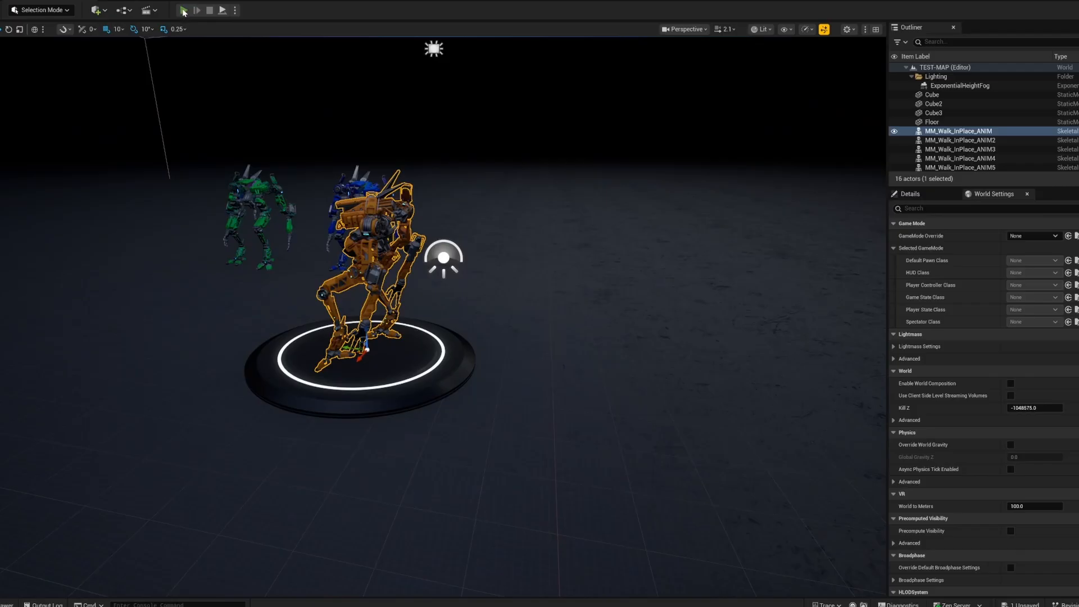
# - Play-test TEST-MAP as the mech, end the session, and run the level again to view the animated mechs with a free camera
pyautogui.click(184, 10)
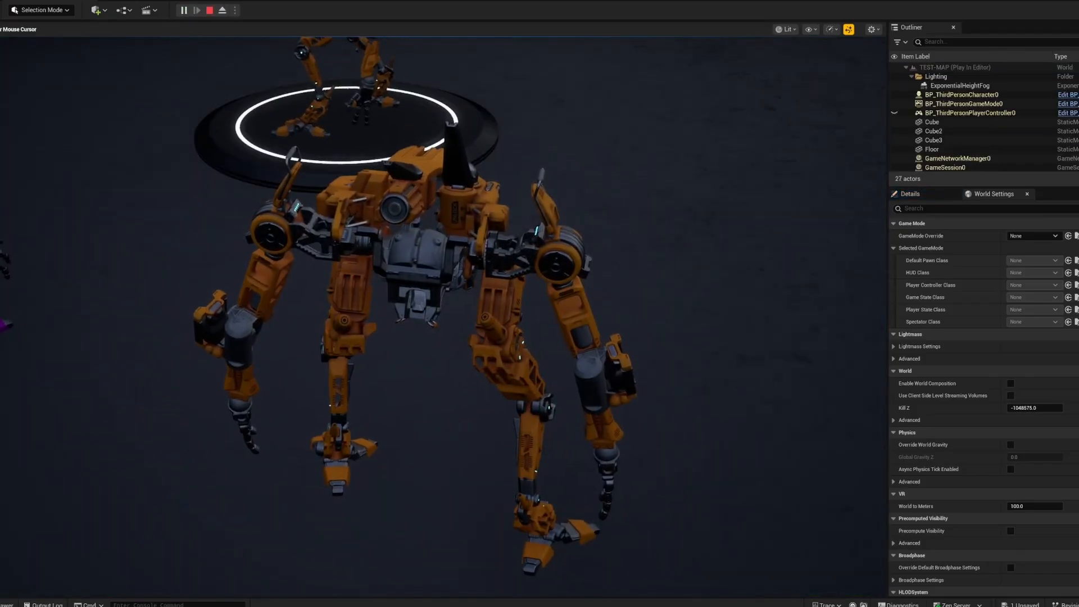
pyautogui.press('Escape')
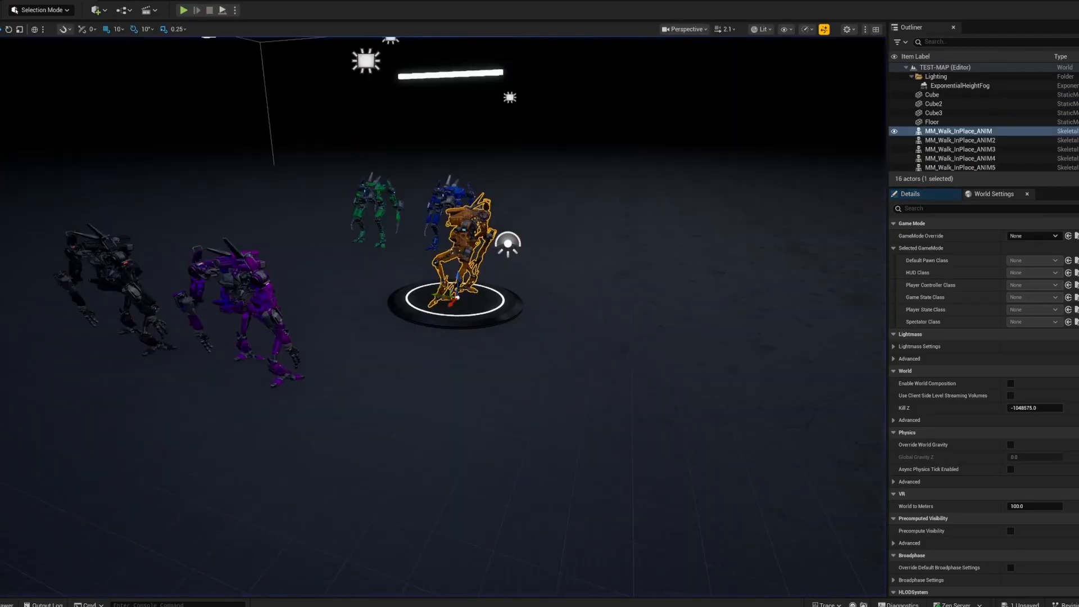
pyautogui.moveTo(442, 315); pyautogui.dragTo(270, 293, button='right')
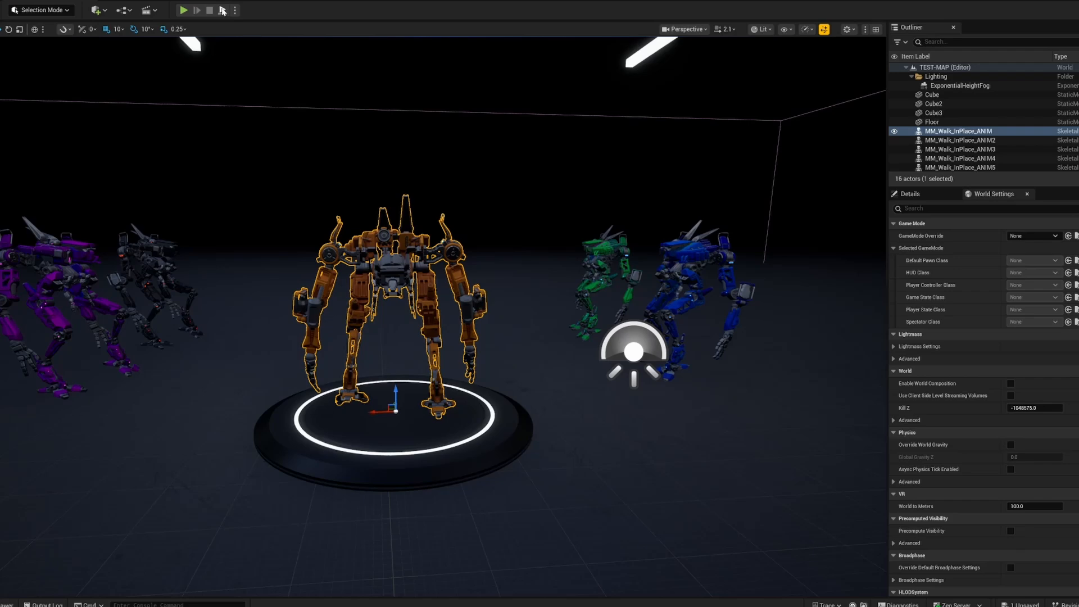
pyautogui.click(183, 11)
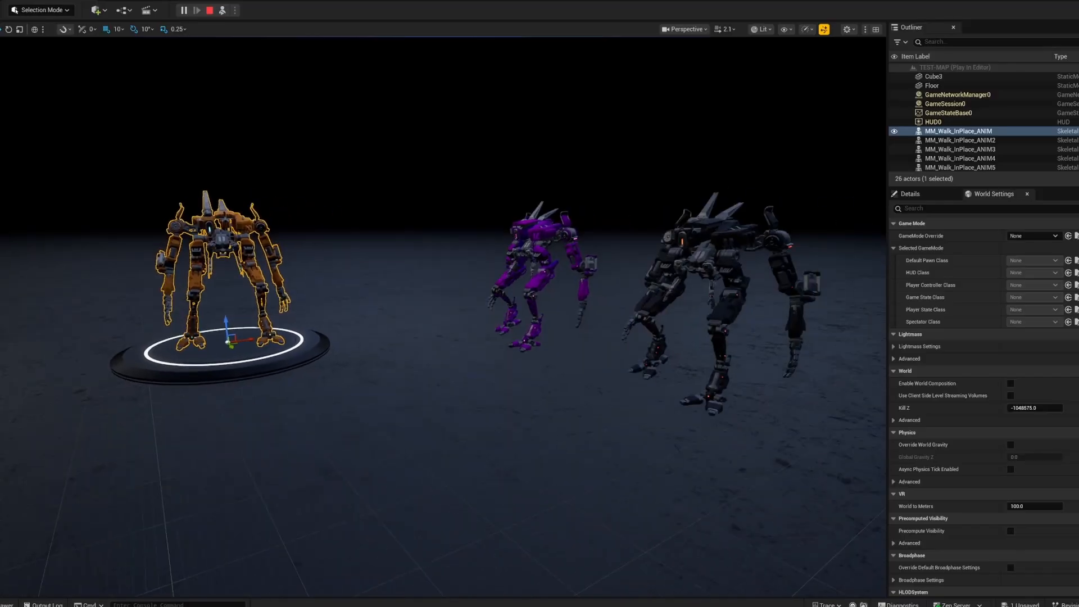
# - Look through the rig assets in the MPMECH/RIG folder and return to the pack's root folder
pyautogui.hotkey('ctrl', 'space')
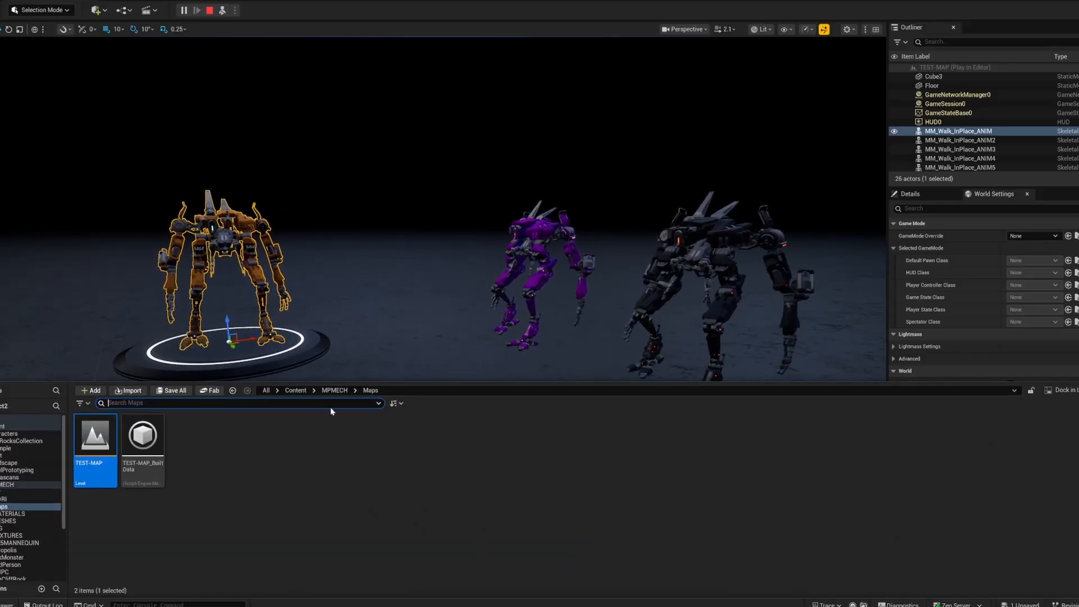
pyautogui.click(334, 391)
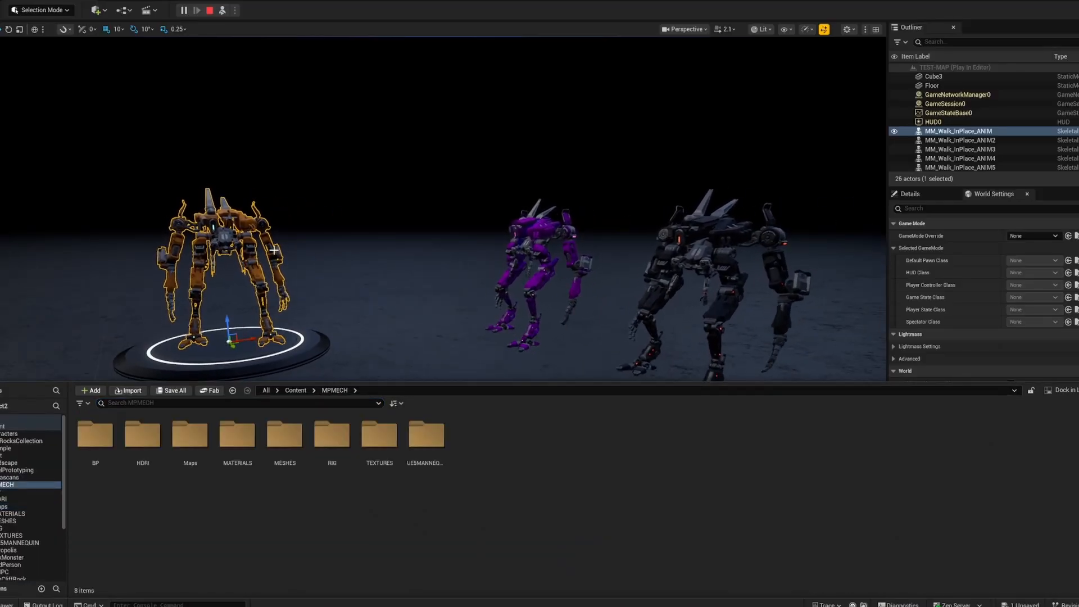
pyautogui.doubleClick(332, 435)
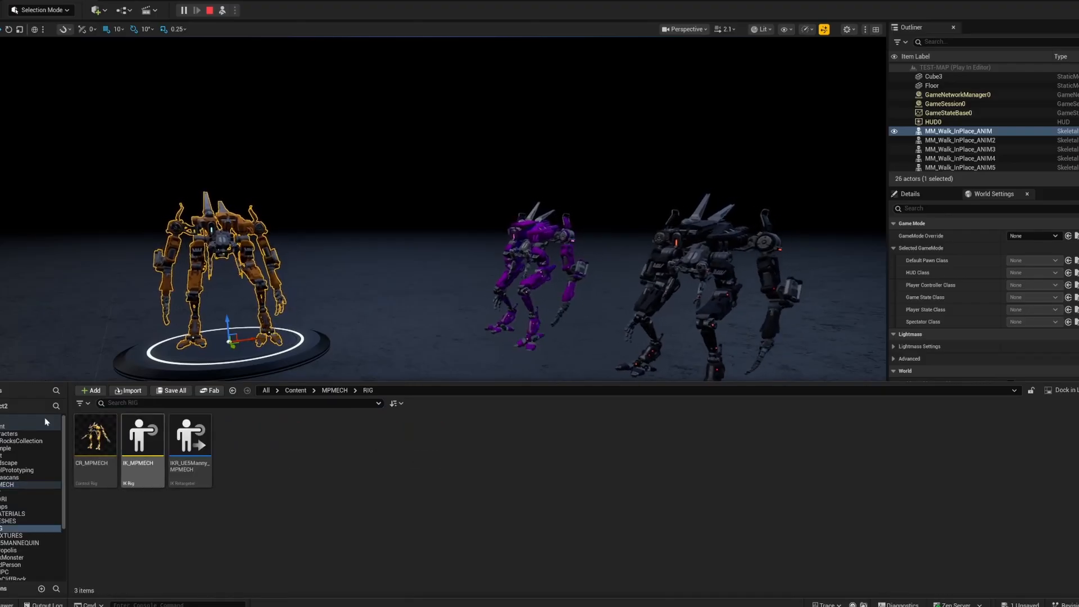
pyautogui.click(334, 390)
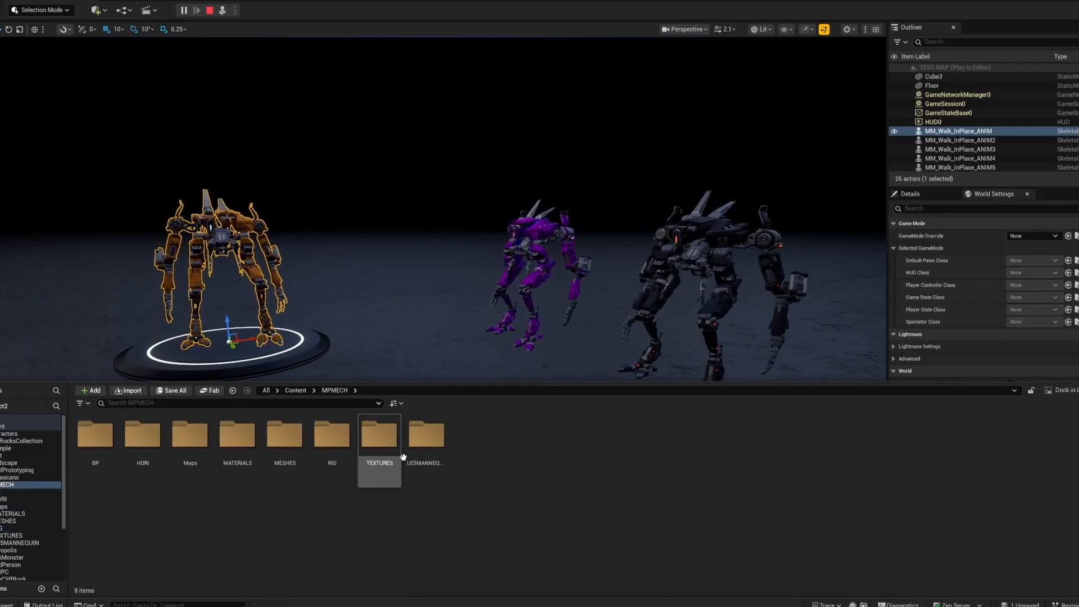
# - Open the MM_Walk_Fwd animation from UE5MANNEQUIN/Animations/Manny to preview it
pyautogui.doubleClick(425, 435)
pyautogui.doubleClick(94, 433)
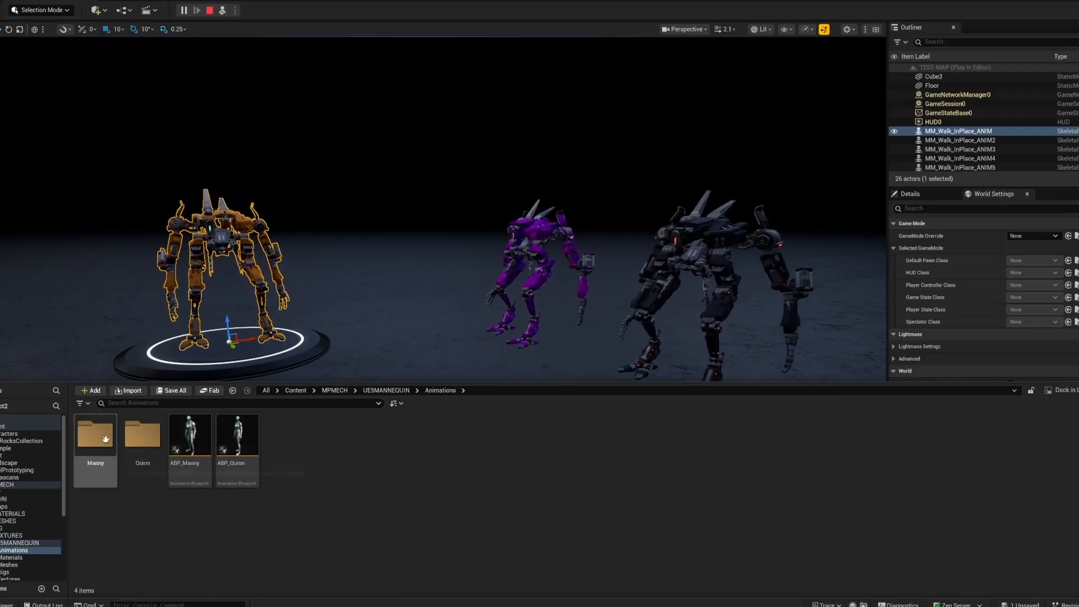
pyautogui.doubleClick(95, 434)
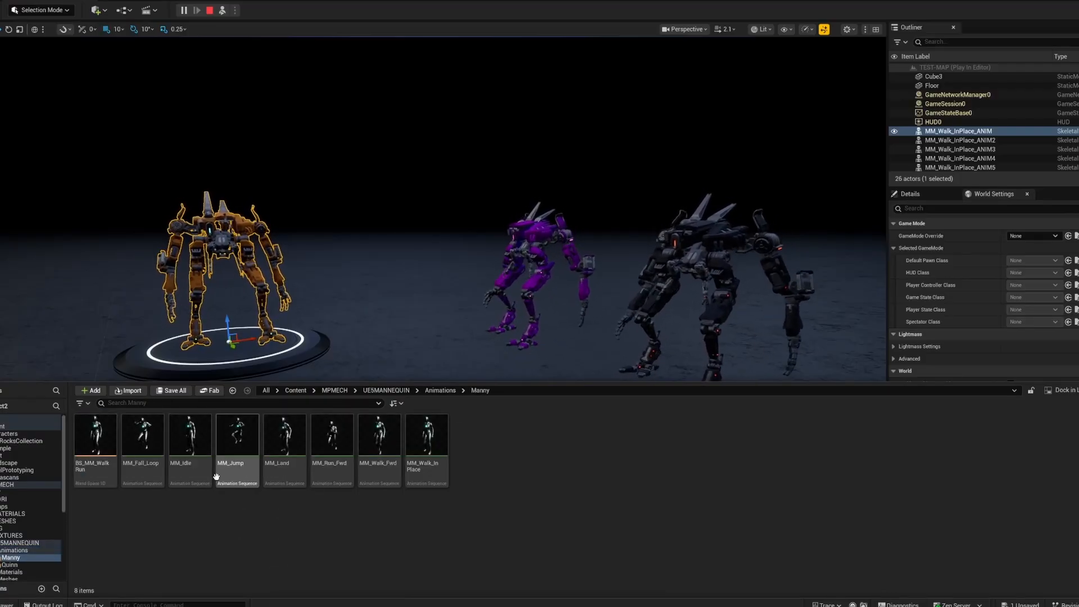
pyautogui.click(381, 442)
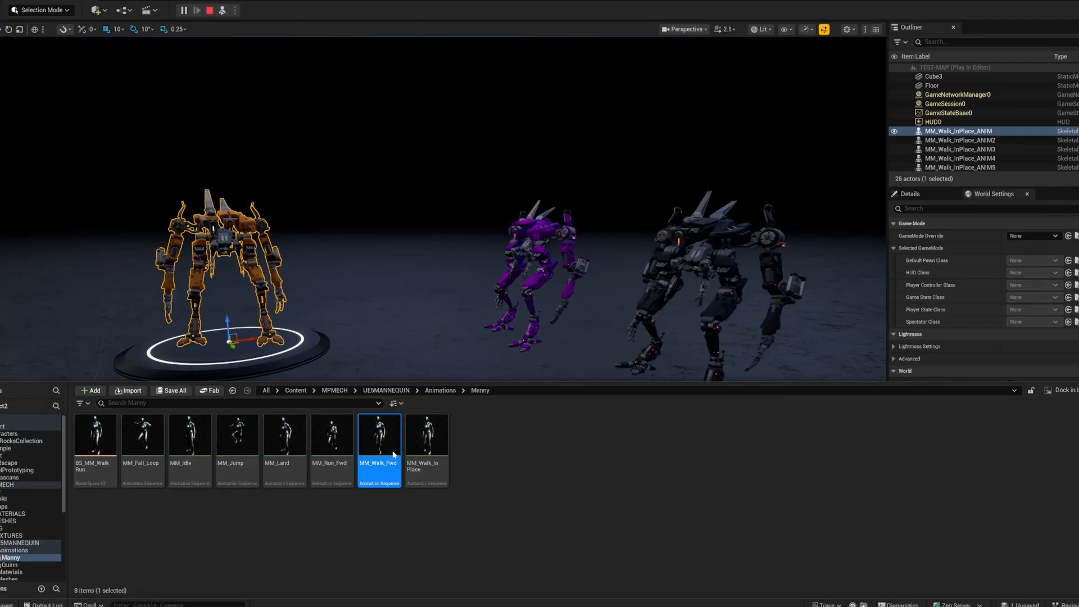
pyautogui.doubleClick(362, 460)
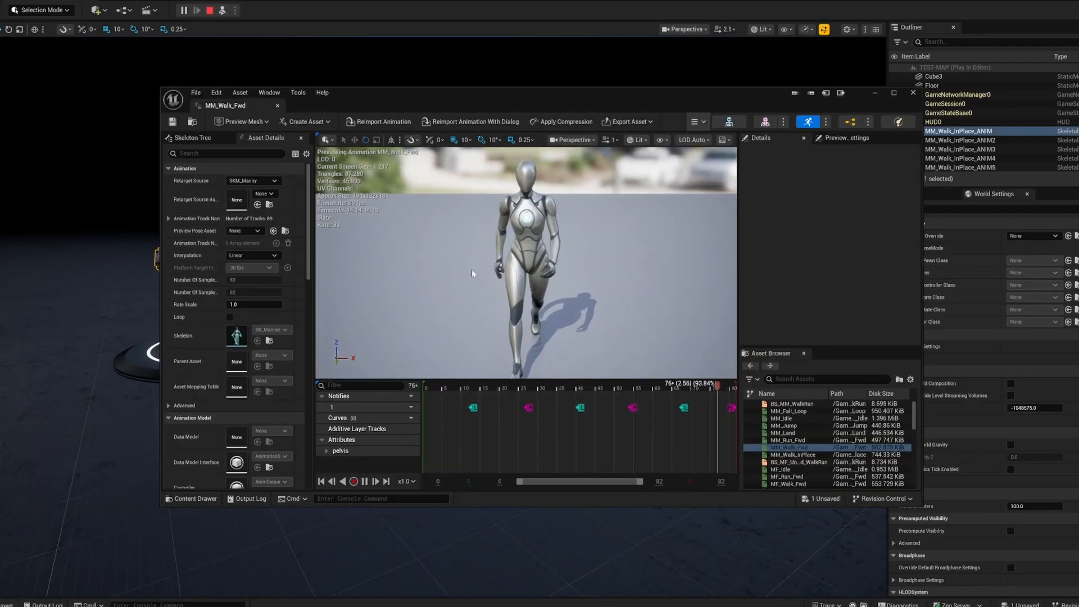
# - Close the animation preview and open the Demo_Necropolis level from Necropolis/Levels without saving the BP_ThirdPersonGameMode changes
pyautogui.click(277, 106)
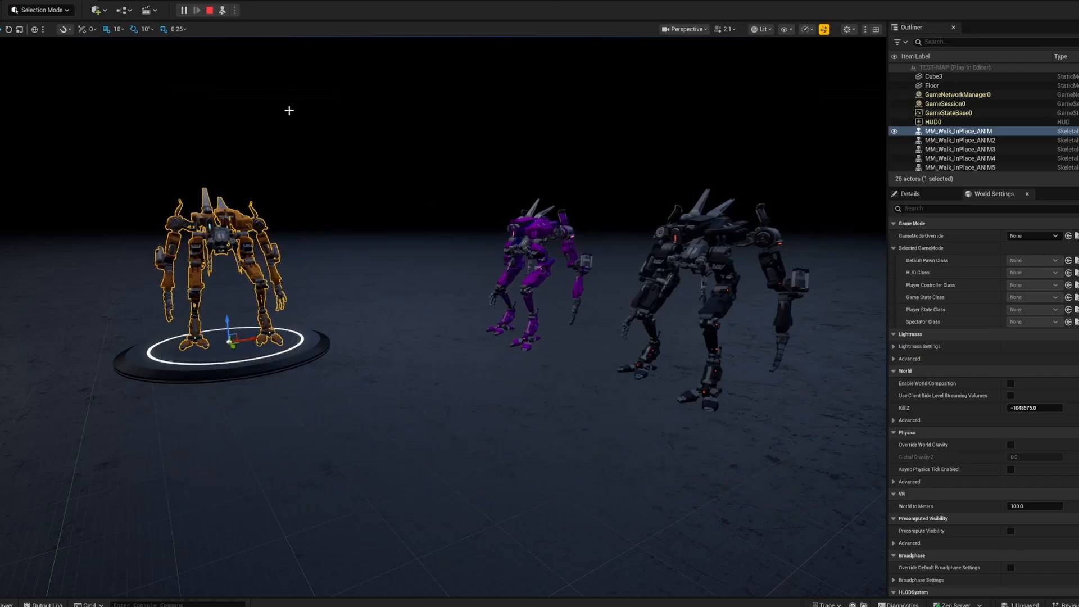
pyautogui.hotkey('ctrl', 'space')
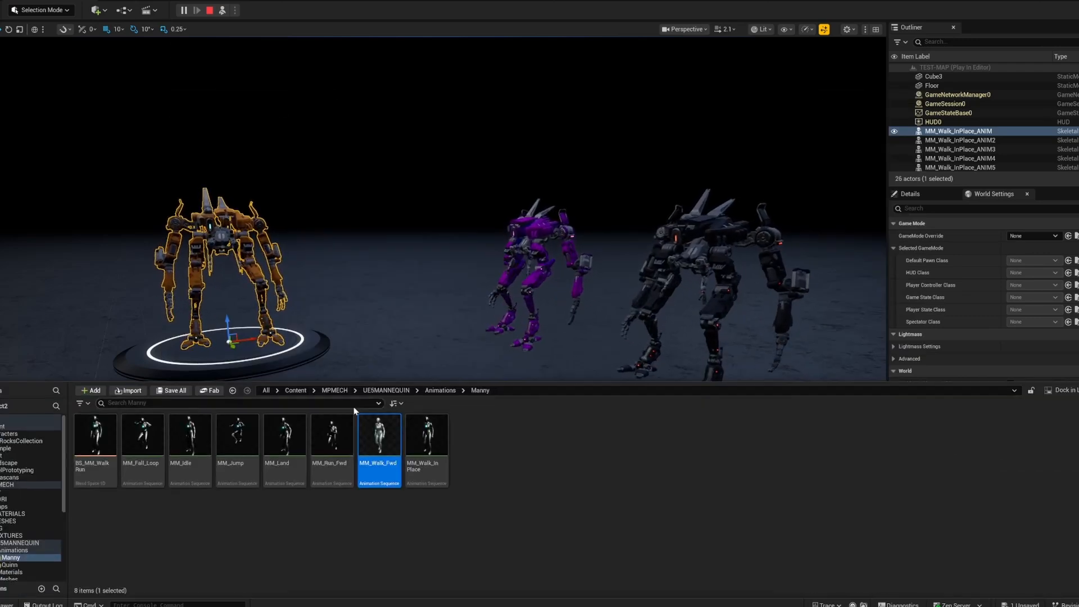
pyautogui.click(290, 392)
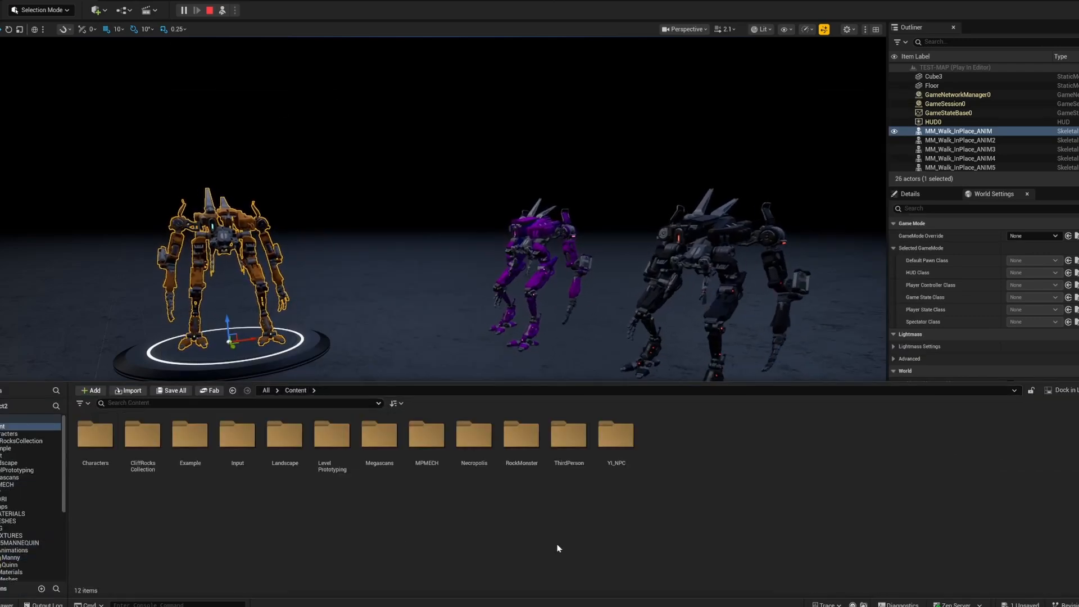
pyautogui.doubleClick(473, 436)
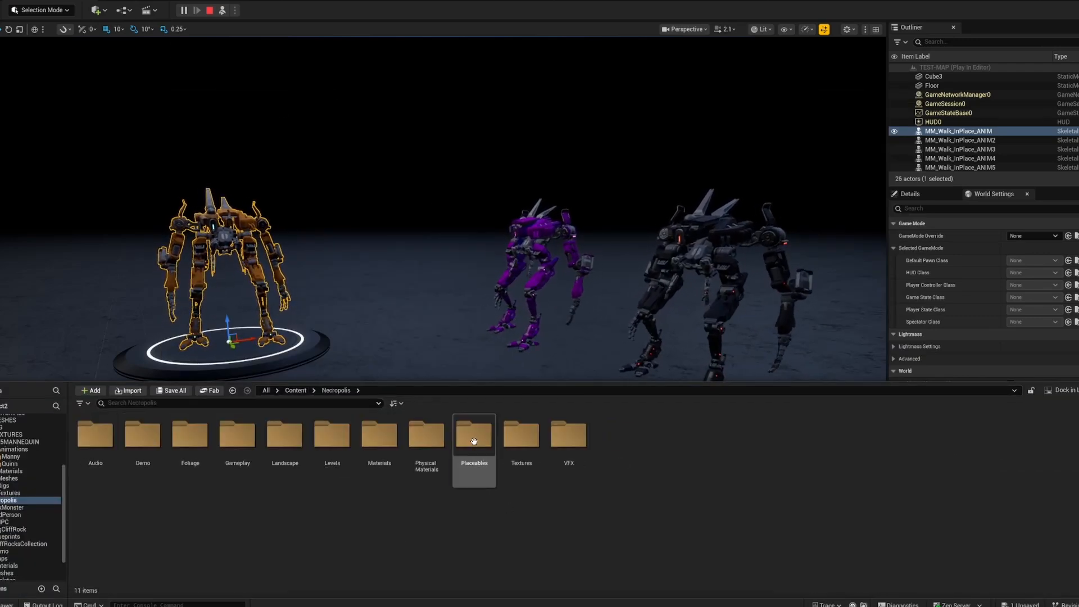
pyautogui.click(334, 445)
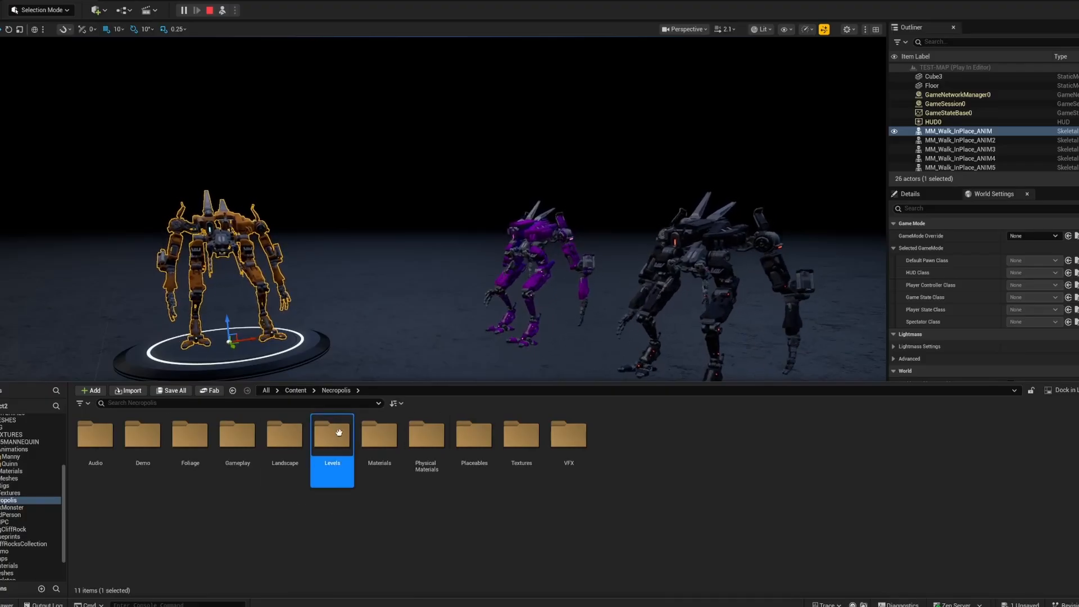
pyautogui.doubleClick(334, 445)
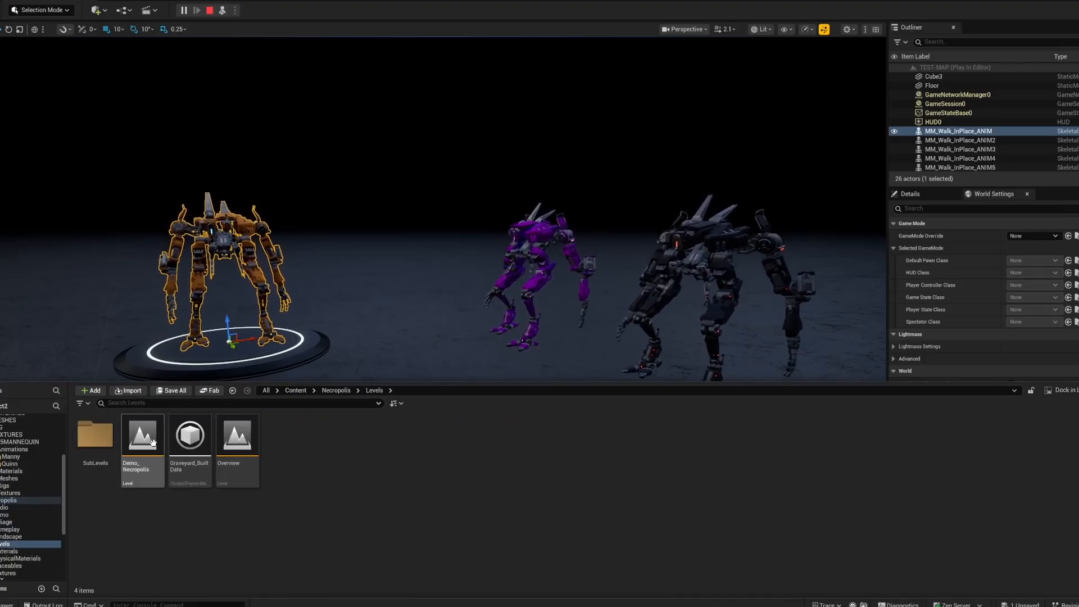
pyautogui.doubleClick(137, 474)
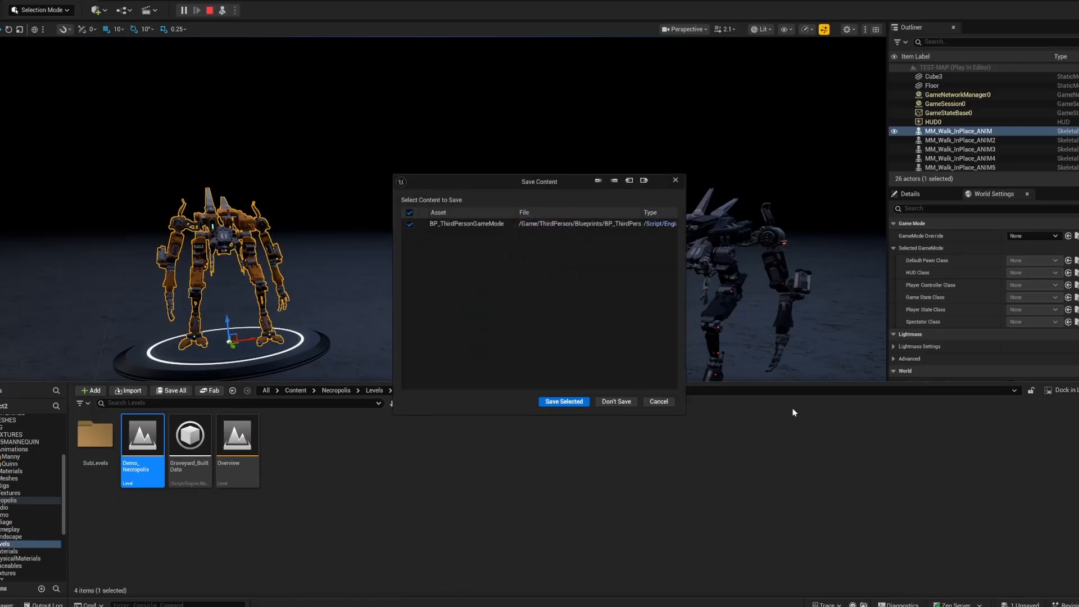
pyautogui.click(616, 402)
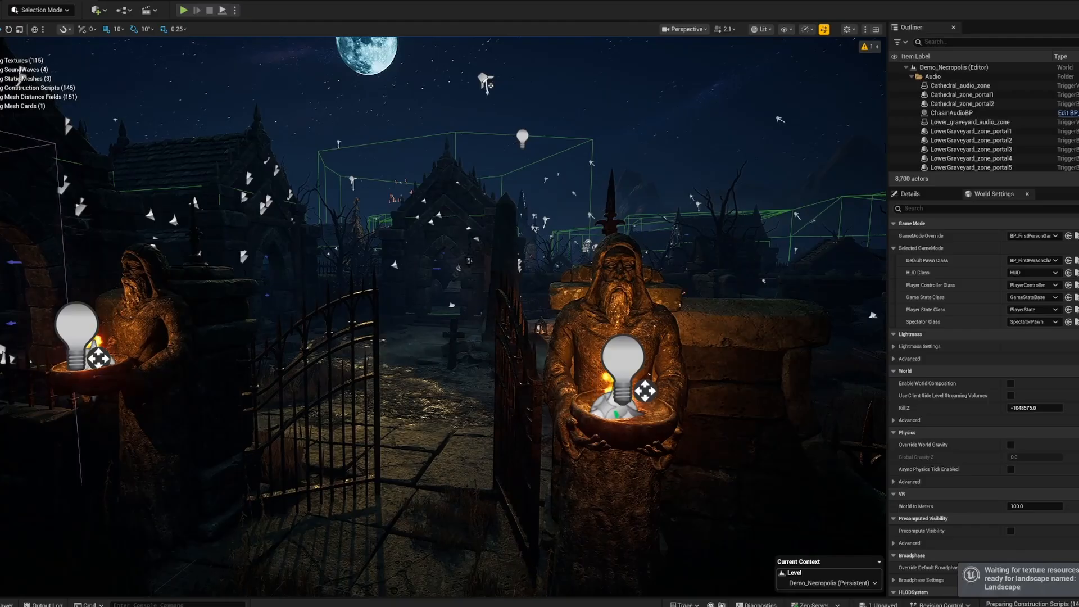
# - Examine the graveyard from the statue-flanked entrance gate to the candlelit graves near the stone archway
pyautogui.moveTo(443, 316); pyautogui.dragTo(506, 337, button='right')
pyautogui.press('s')
pyautogui.press('q')
pyautogui.press('e')
pyautogui.press('w')
pyautogui.press('w')
pyautogui.press('w')
pyautogui.press('e')
pyautogui.press('w')
pyautogui.press('e')
pyautogui.press('w')
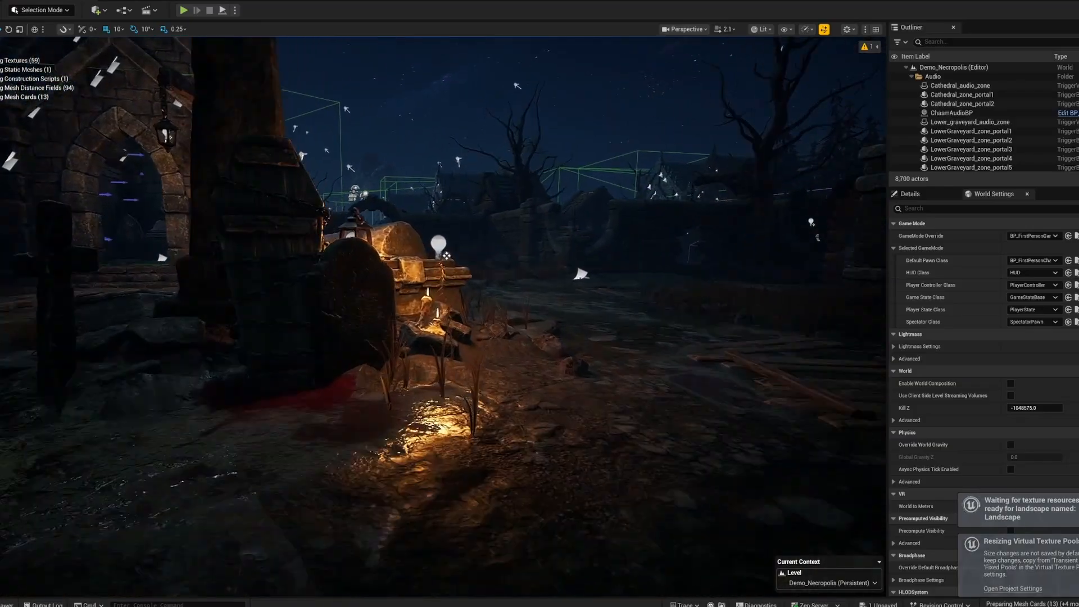
pyautogui.press('w')
# - Select the rounded gravestone beside the leaning coffin and inspect it and its surroundings
pyautogui.moveTo(388, 268); pyautogui.dragTo(447, 279, button='right')
pyautogui.press('d')
pyautogui.click(388, 268)
pyautogui.press('s')
pyautogui.press('w')
pyautogui.press('s')
pyautogui.press('s')
pyautogui.press('s')
pyautogui.press('a')
pyautogui.press('w')
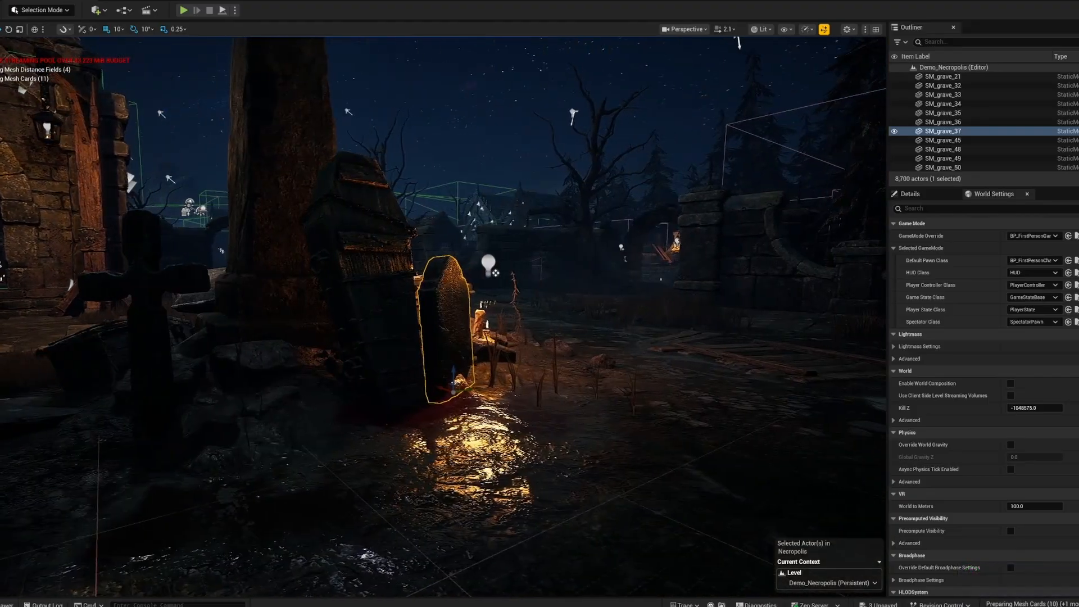
# - Select the leaning chained coffin, focus the view on it, and survey the graveyard from above
pyautogui.click(412, 249)
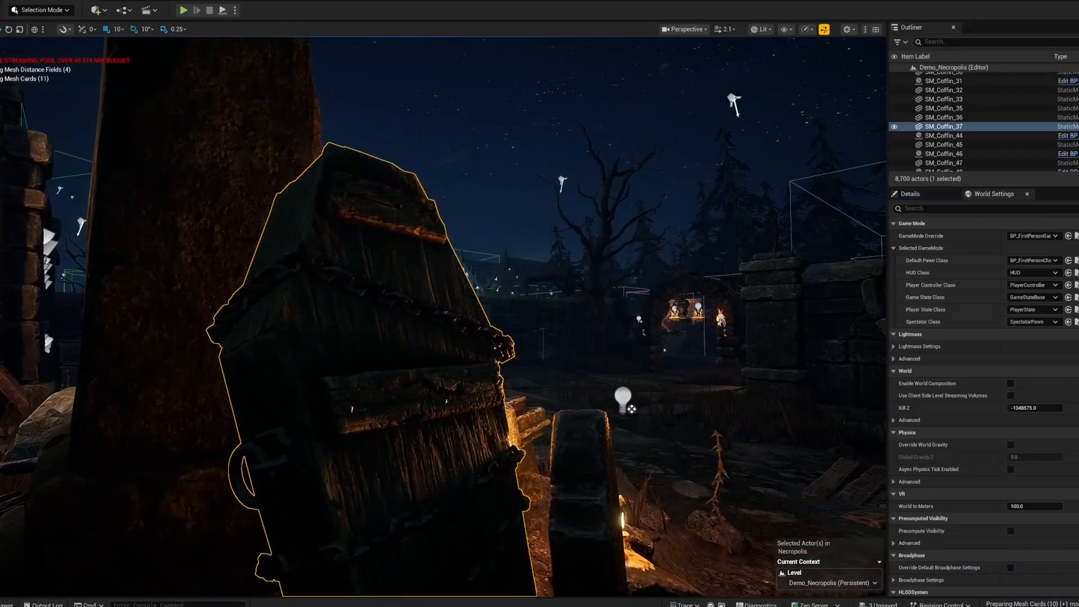
pyautogui.press('f')
pyautogui.moveTo(443, 316)
pyautogui.mouseDown(button='right')
pyautogui.moveTo(360, 343)
pyautogui.moveTo(450, 315)
pyautogui.mouseUp(button='right')
pyautogui.press('w')
pyautogui.moveTo(443, 317); pyautogui.dragTo(337, 197, button='right')
pyautogui.press('w')
# - Set all viewport scalability groups to Cinematic quality
pyautogui.click(808, 31)
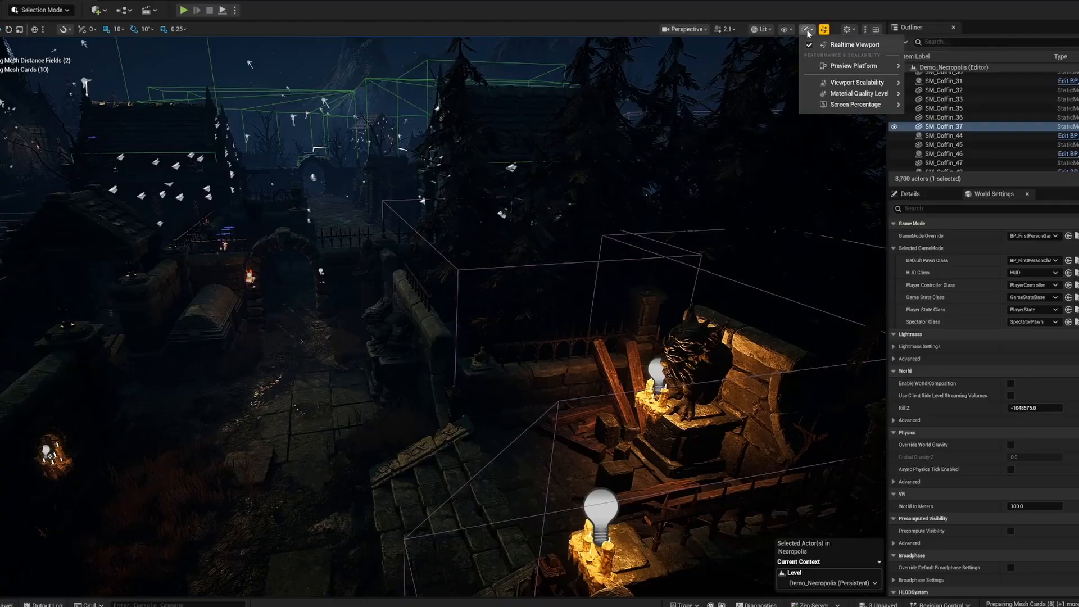
pyautogui.moveTo(856, 82)
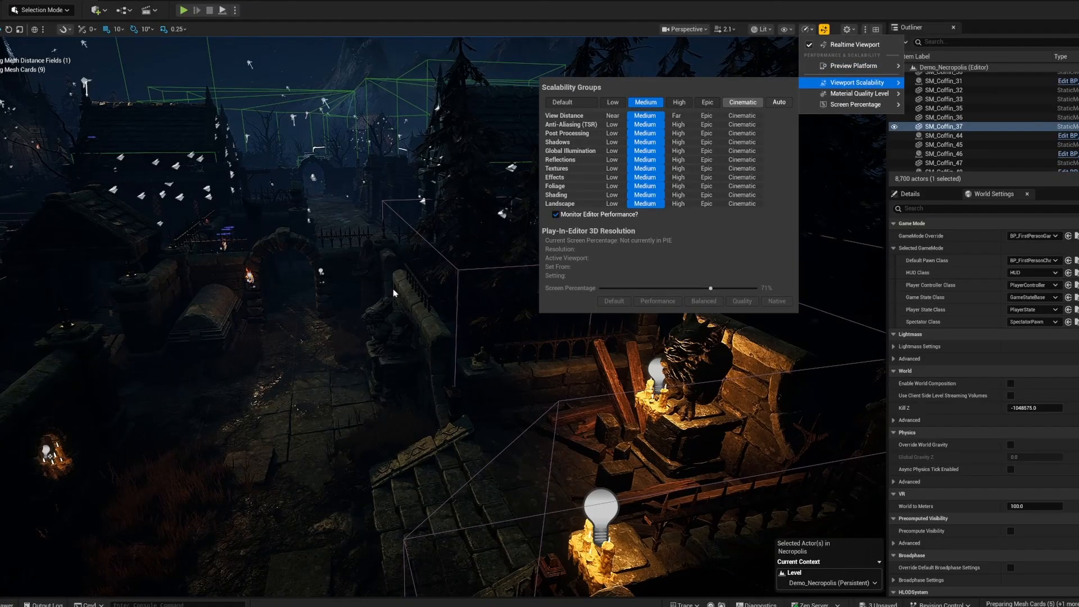
pyautogui.click(743, 102)
pyautogui.click(365, 321)
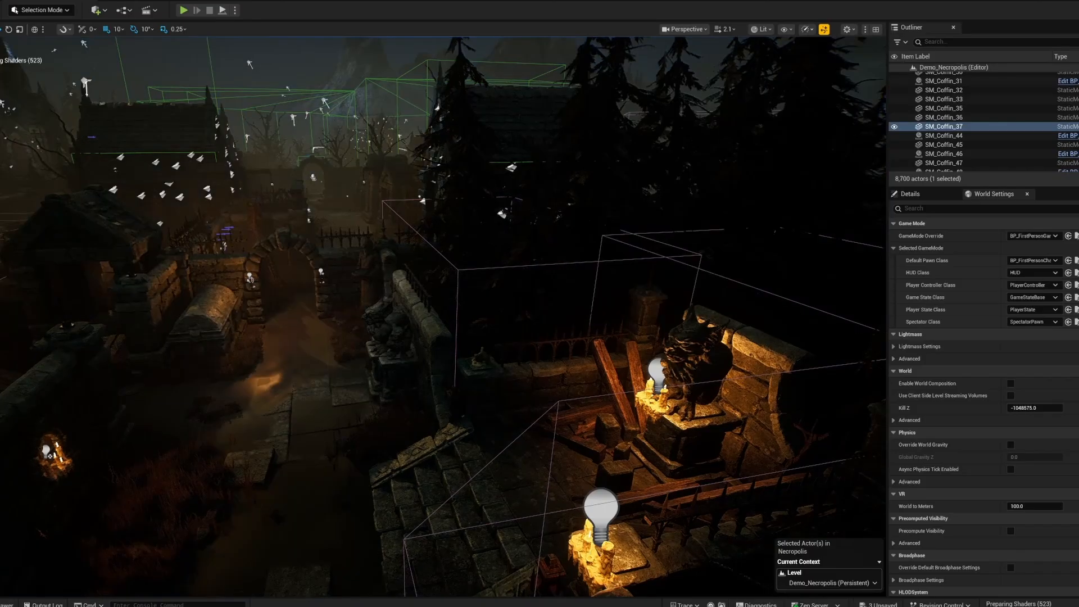
# - Survey the necropolis from above towards the distant castle-like chapel and enter its candlelit altar hall
pyautogui.rightClick(404, 280)
pyautogui.rightClick(306, 250)
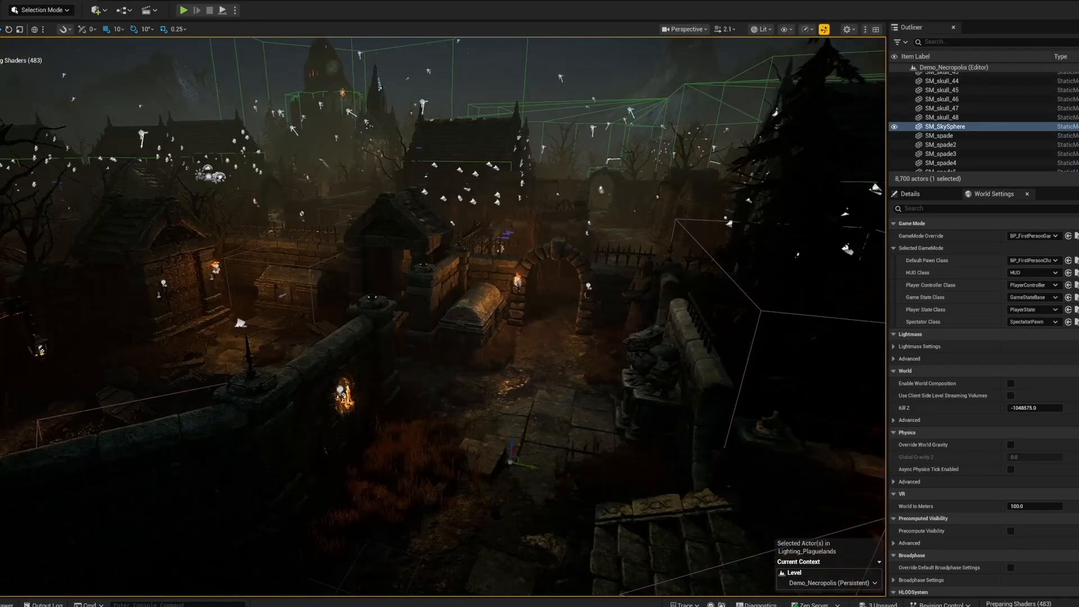
pyautogui.moveTo(442, 316)
pyautogui.mouseDown(button='right')
pyautogui.moveTo(59, 319)
pyautogui.moveTo(450, 316)
pyautogui.mouseUp(button='right')
pyautogui.press('w')
pyautogui.press('w')
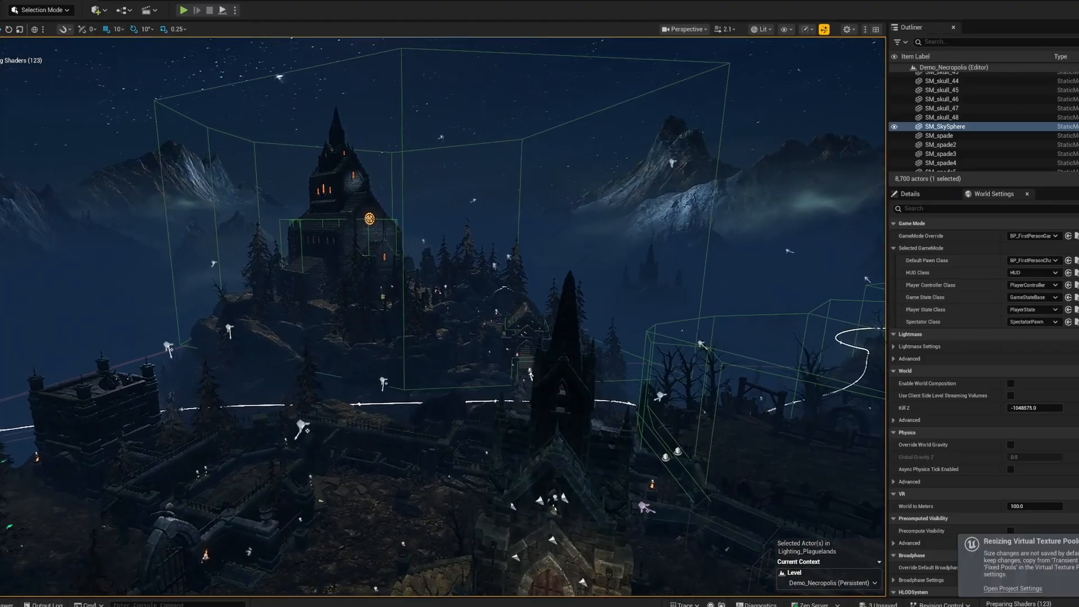
pyautogui.press('w')
pyautogui.moveTo(442, 316); pyautogui.dragTo(419, 138, button='right')
pyautogui.press('w')
pyautogui.press('w')
pyautogui.press('w')
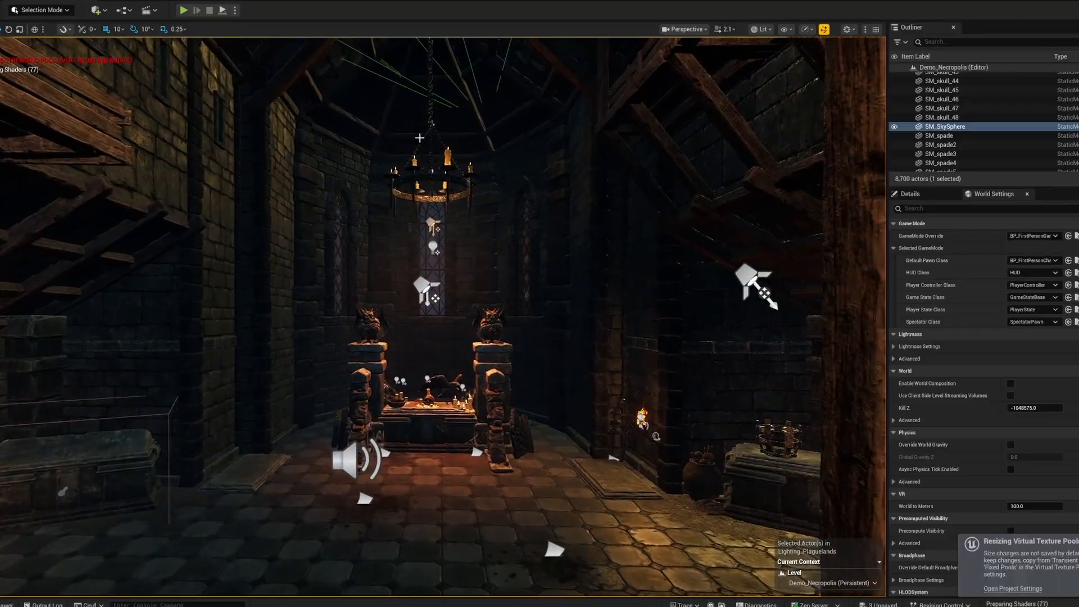
# - Select the chapel building from inside and inspect its altar, chandelier and wooden staircase
pyautogui.click(254, 237)
pyautogui.moveTo(254, 236); pyautogui.dragTo(585, 68, button='right')
pyautogui.press('w')
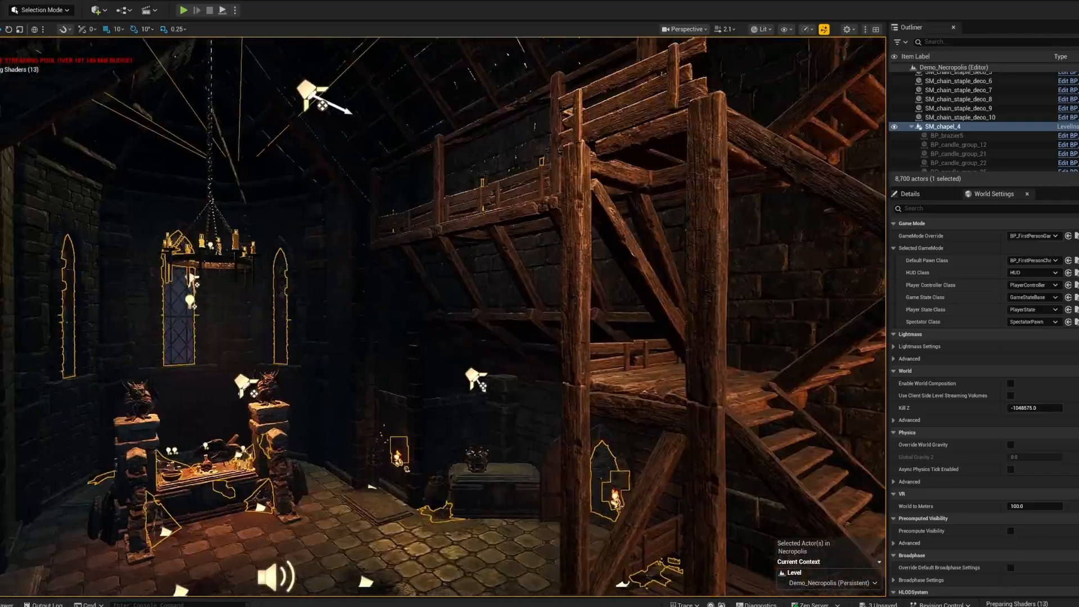
pyautogui.moveTo(443, 316); pyautogui.dragTo(382, 360, button='right')
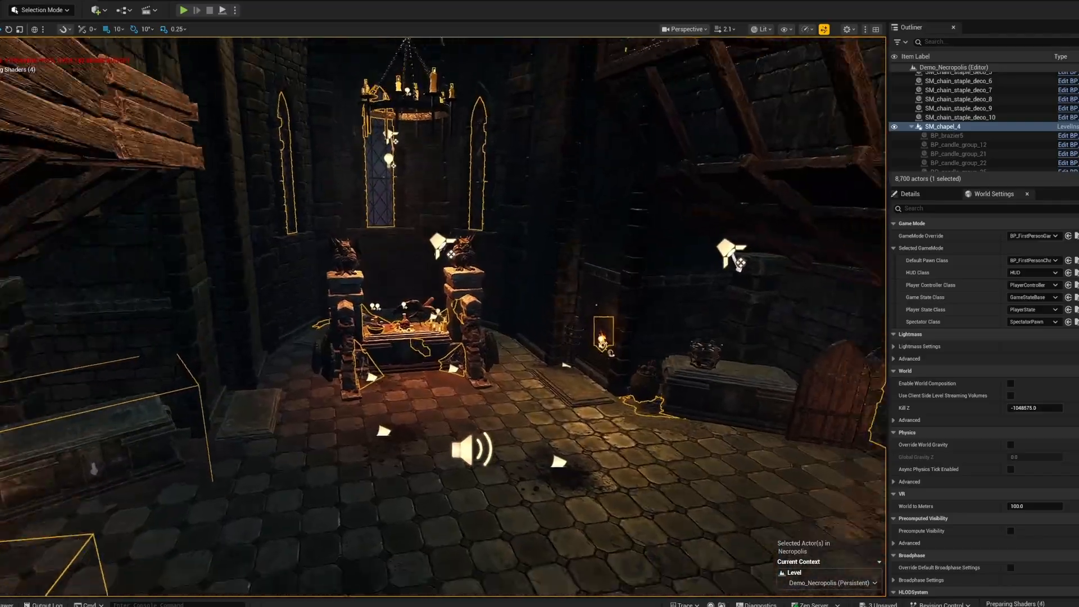
# - Leave the chapel and examine the graveyard's walls, archways and crypts, returning to the leaning coffin by the obelisk
pyautogui.press('s')
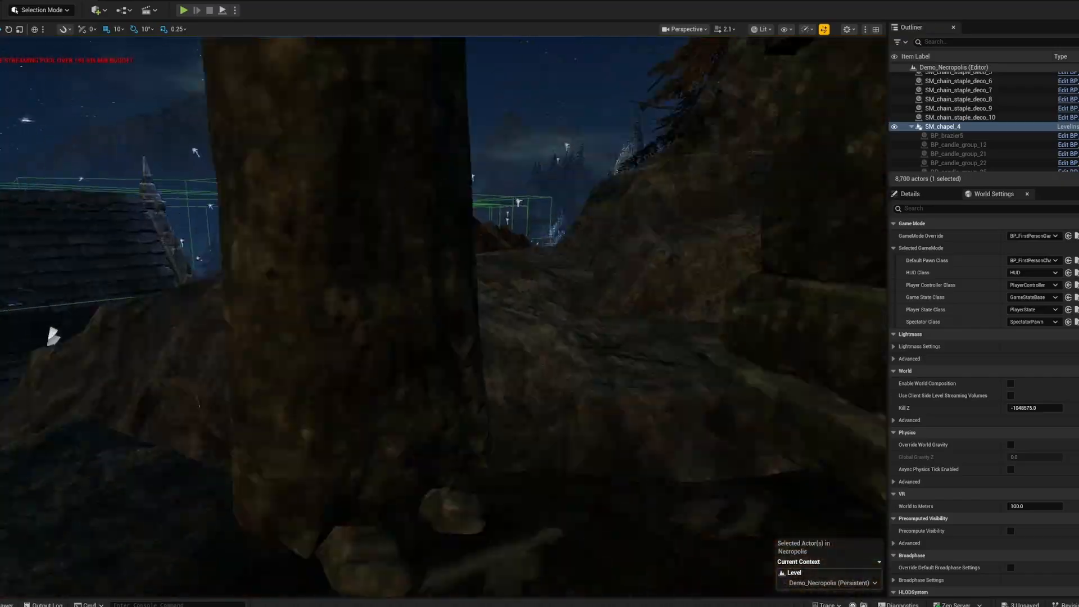
pyautogui.press('w')
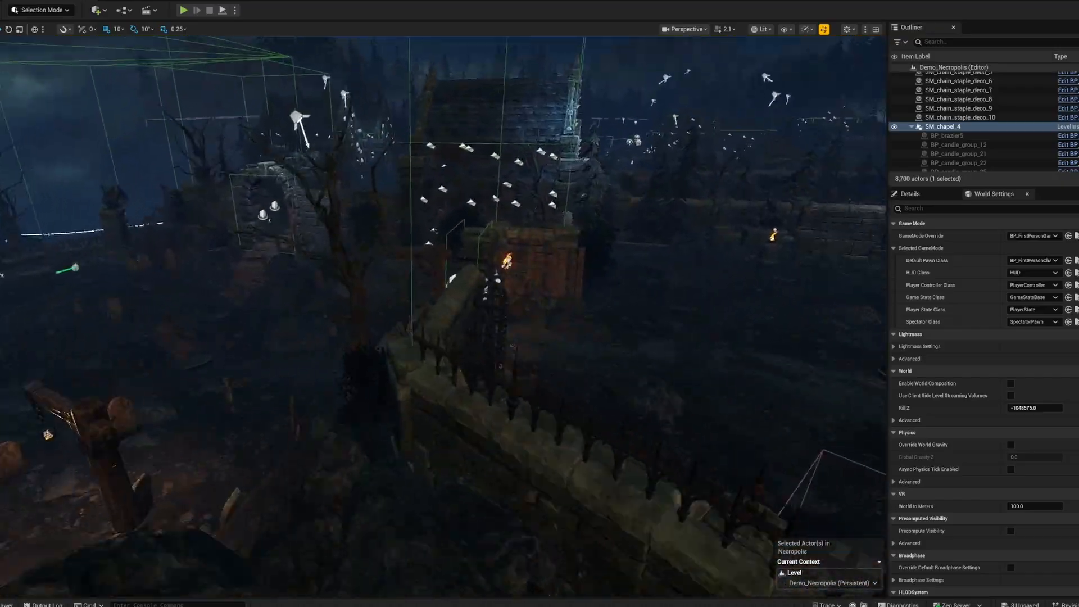
pyautogui.press('w')
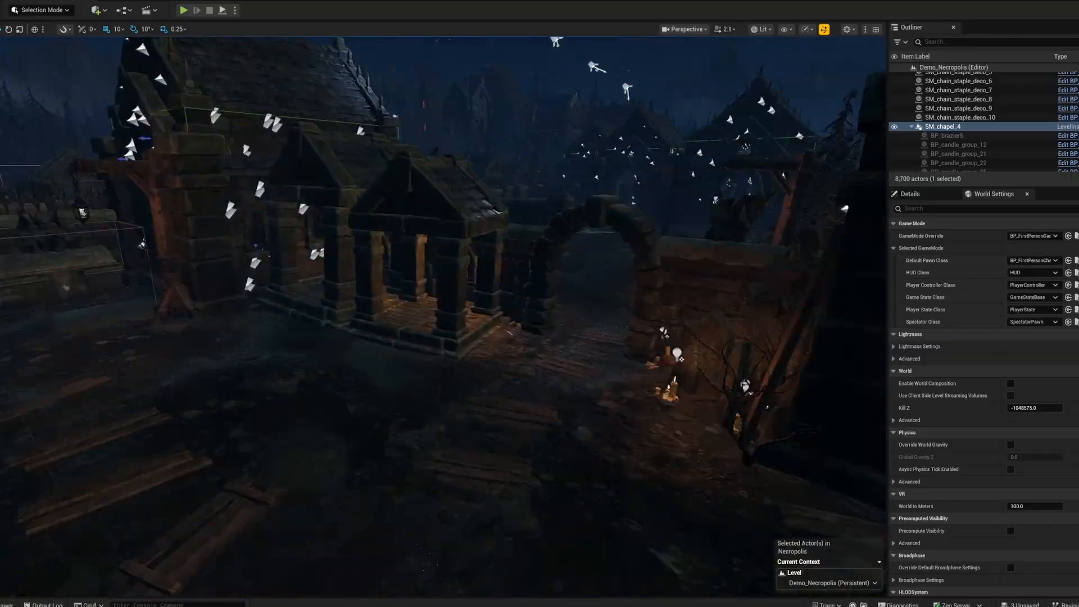
pyautogui.press('w')
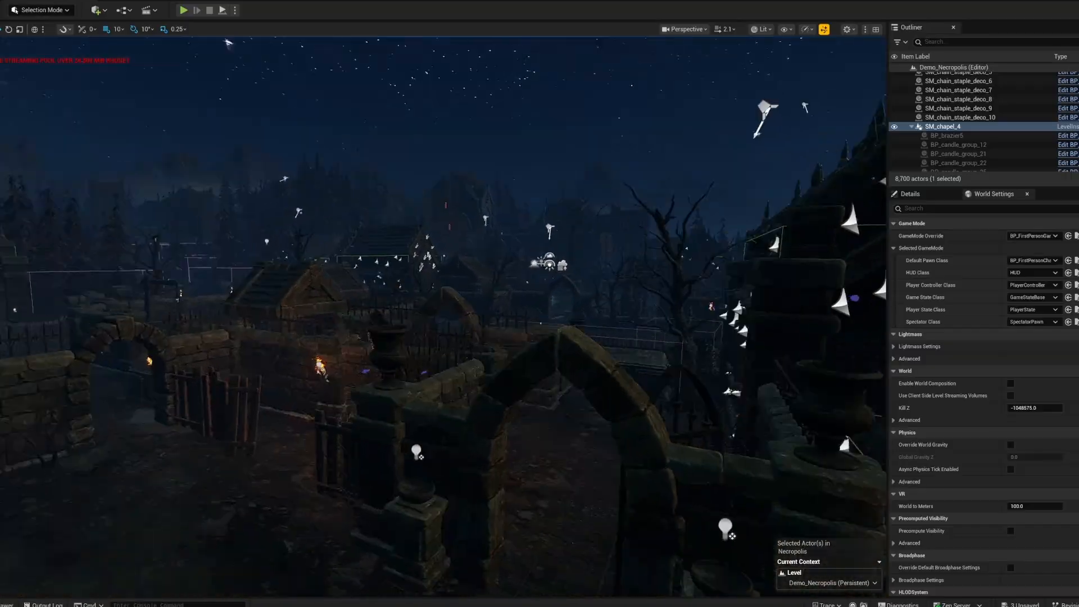
pyautogui.press('s')
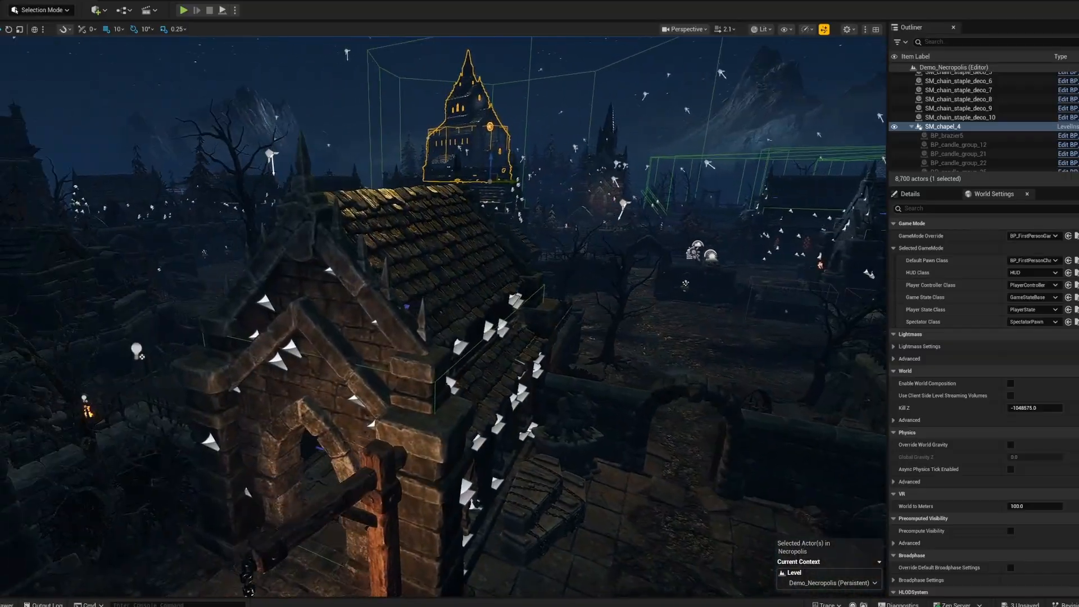
pyautogui.press('w')
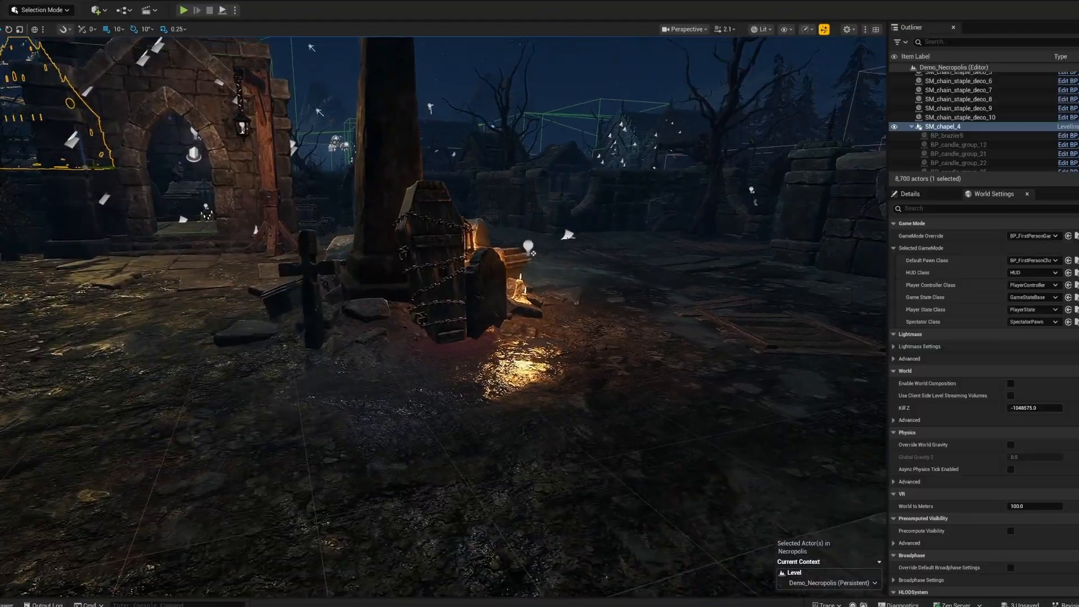
pyautogui.press('s')
pyautogui.press('s')
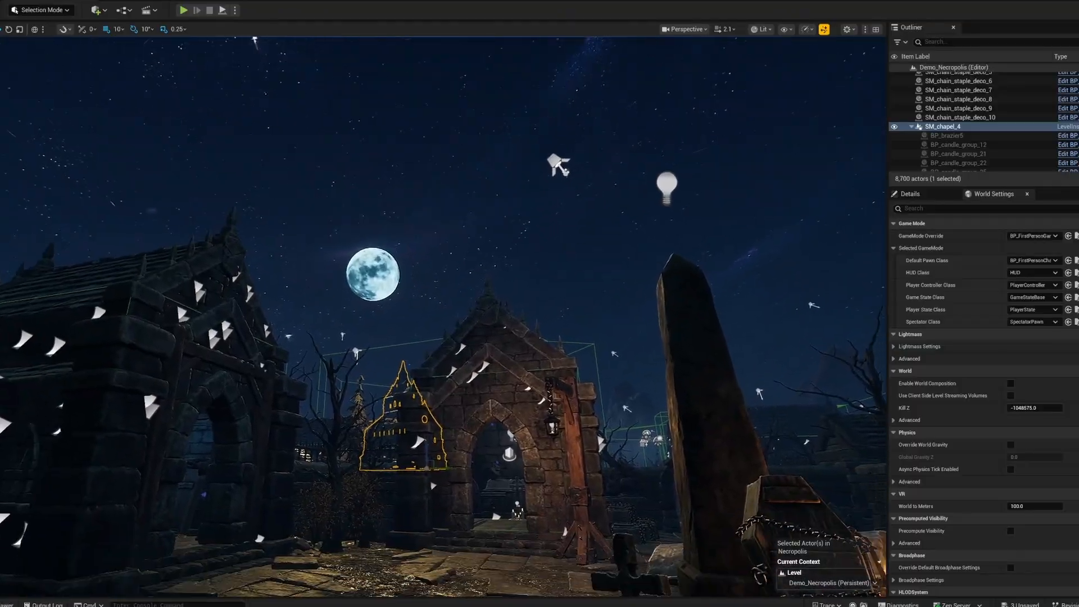